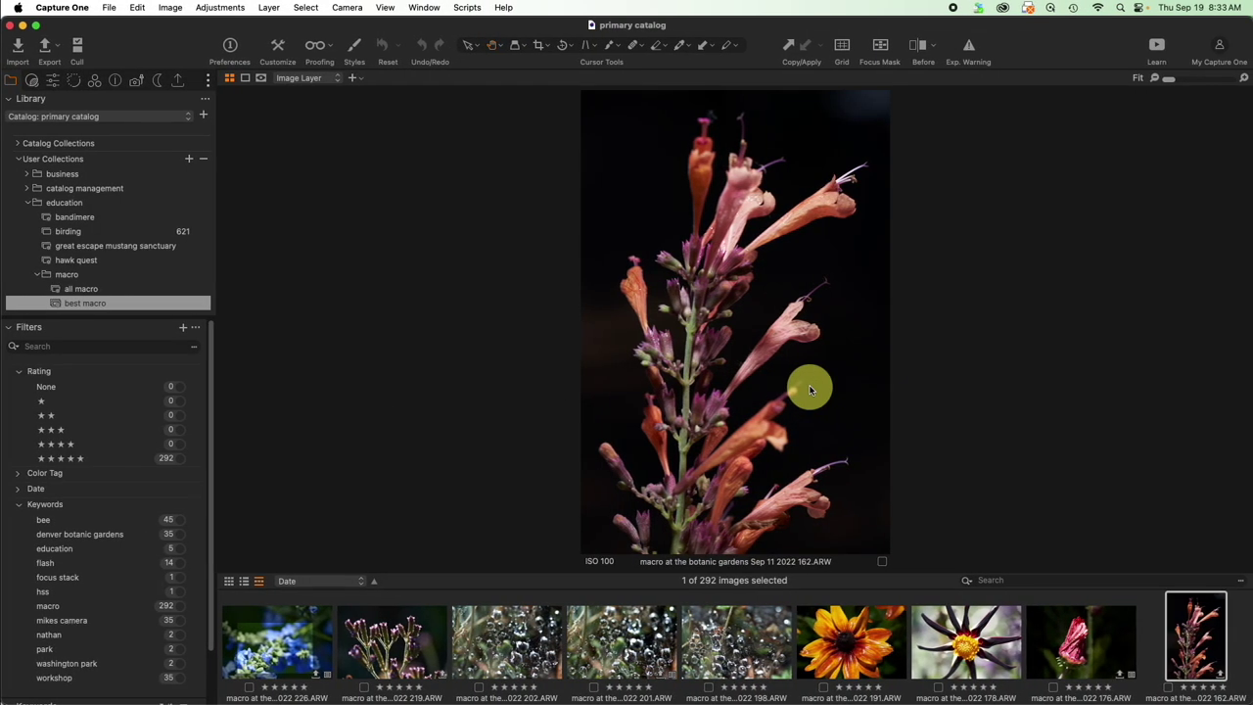
Open Edit Keyboard Shortcuts for the speed keys set and centre the dialog over the photo
{"action": "left_click", "coordinate": [110, 8]}
{"action": "mouse_move", "coordinate": [134, 7]}
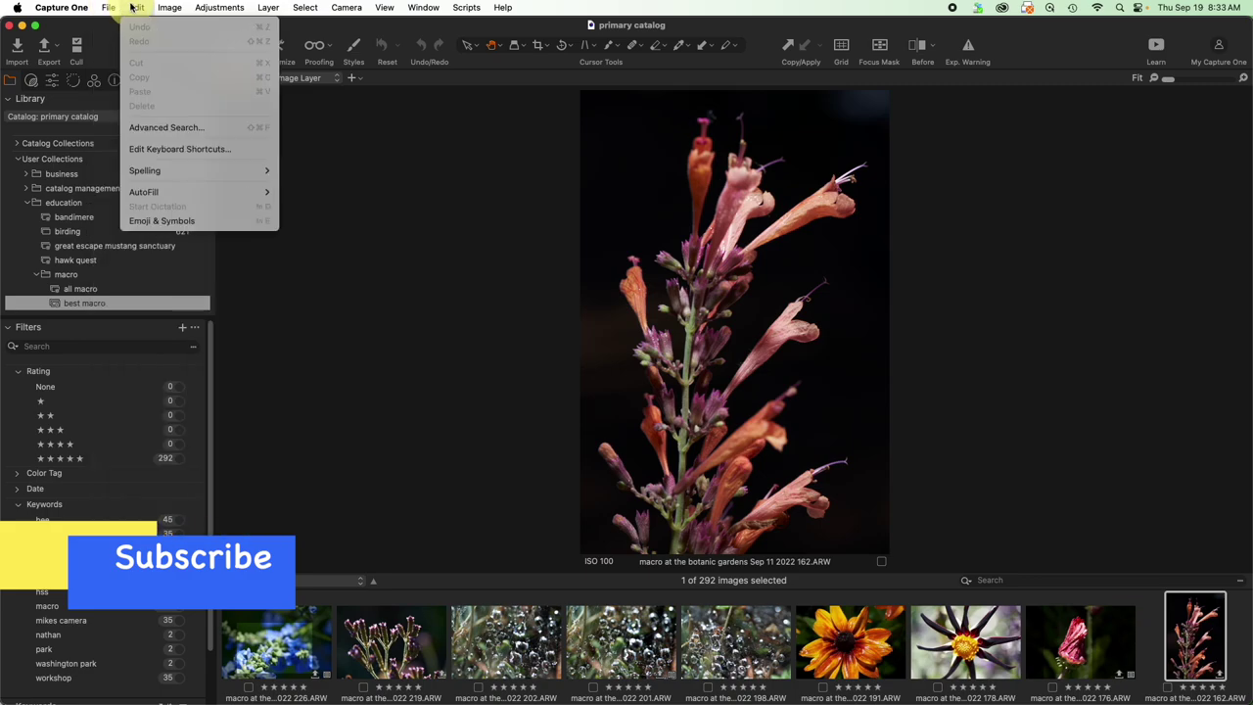
{"action": "left_click", "coordinate": [231, 149]}
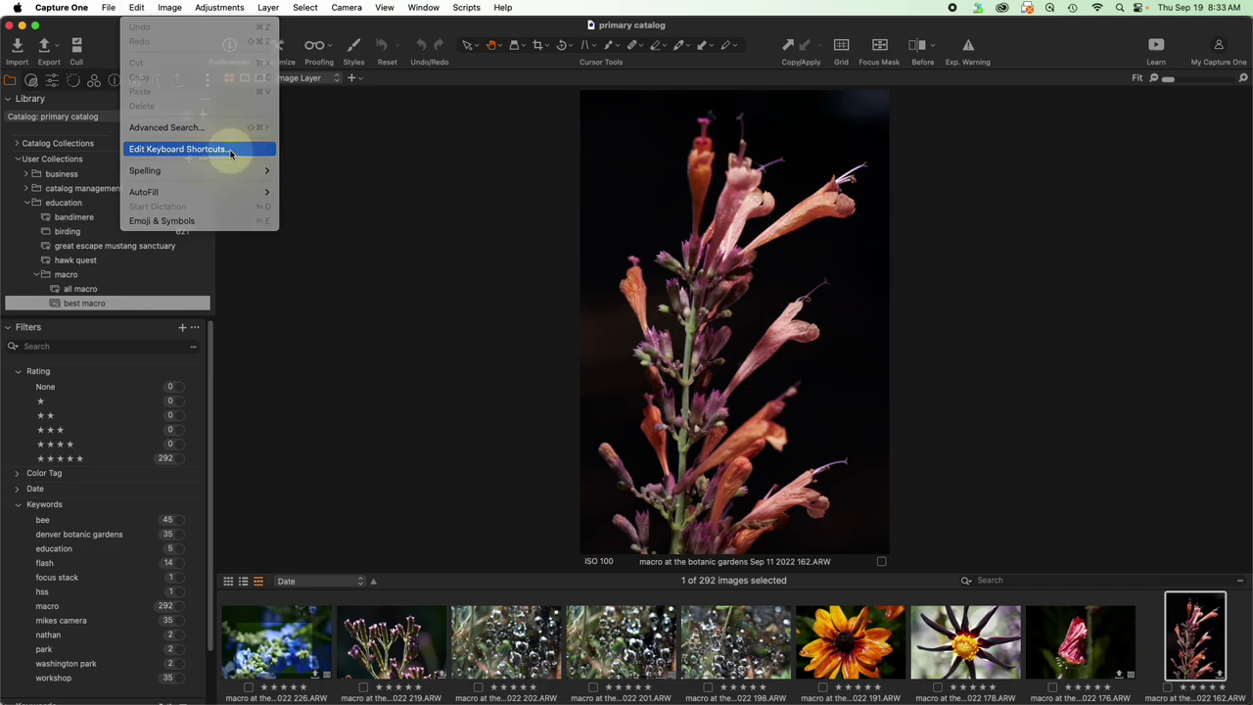
{"action": "left_click_drag", "start_coordinate": [220, 51], "coordinate": [756, 134]}
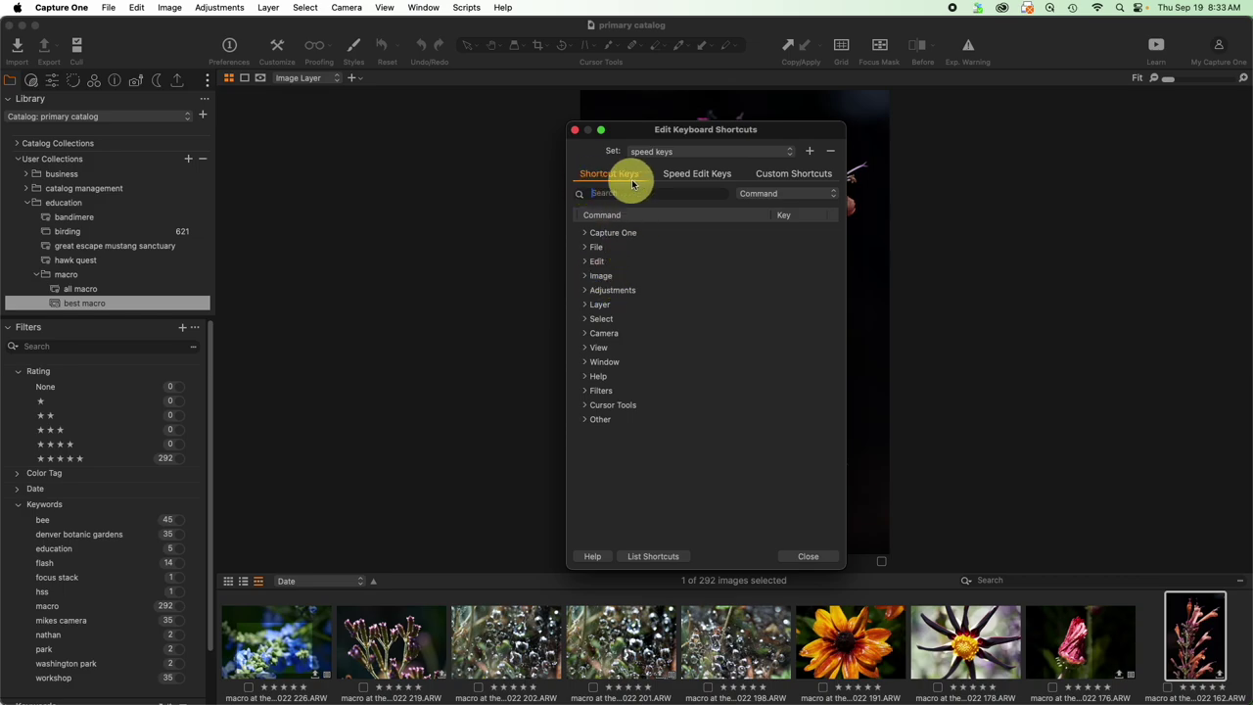
Assign ⌘9 to Import Images under File in the speed keys set, then close the editor
{"action": "left_click", "coordinate": [587, 249]}
{"action": "scroll", "coordinate": [585, 250], "scroll_direction": "down", "scroll_amount": 1}
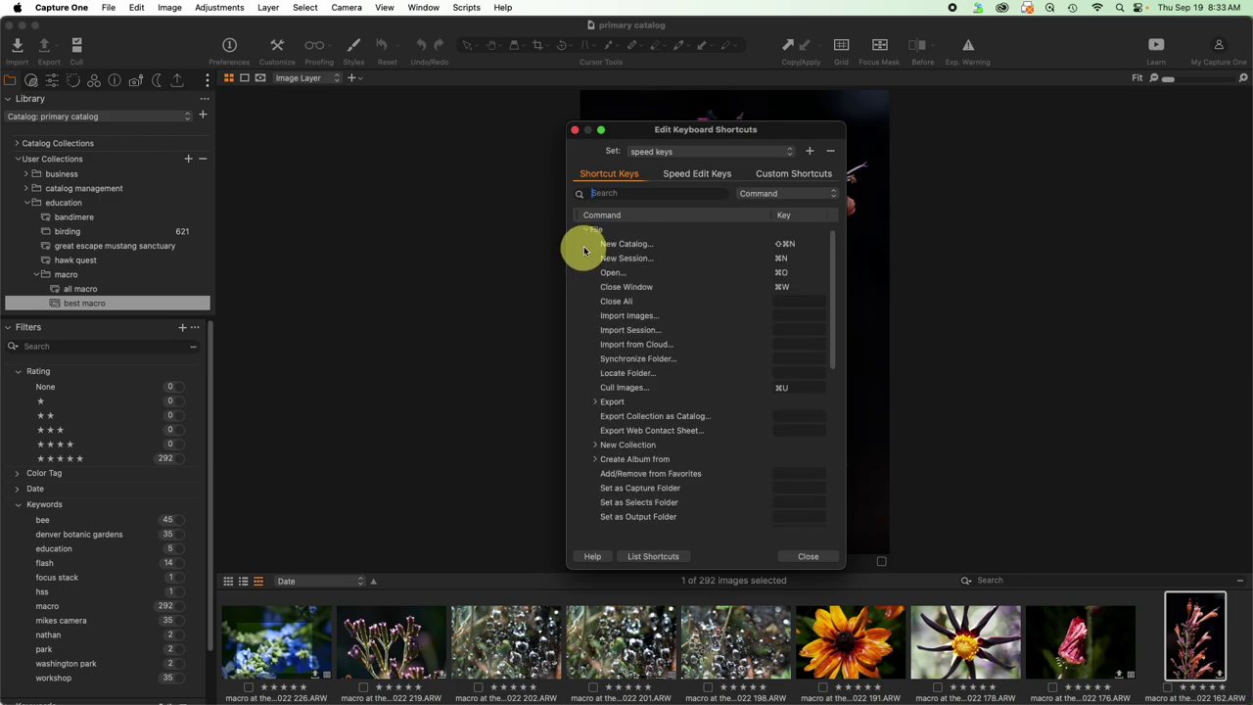
{"action": "left_click", "coordinate": [793, 314]}
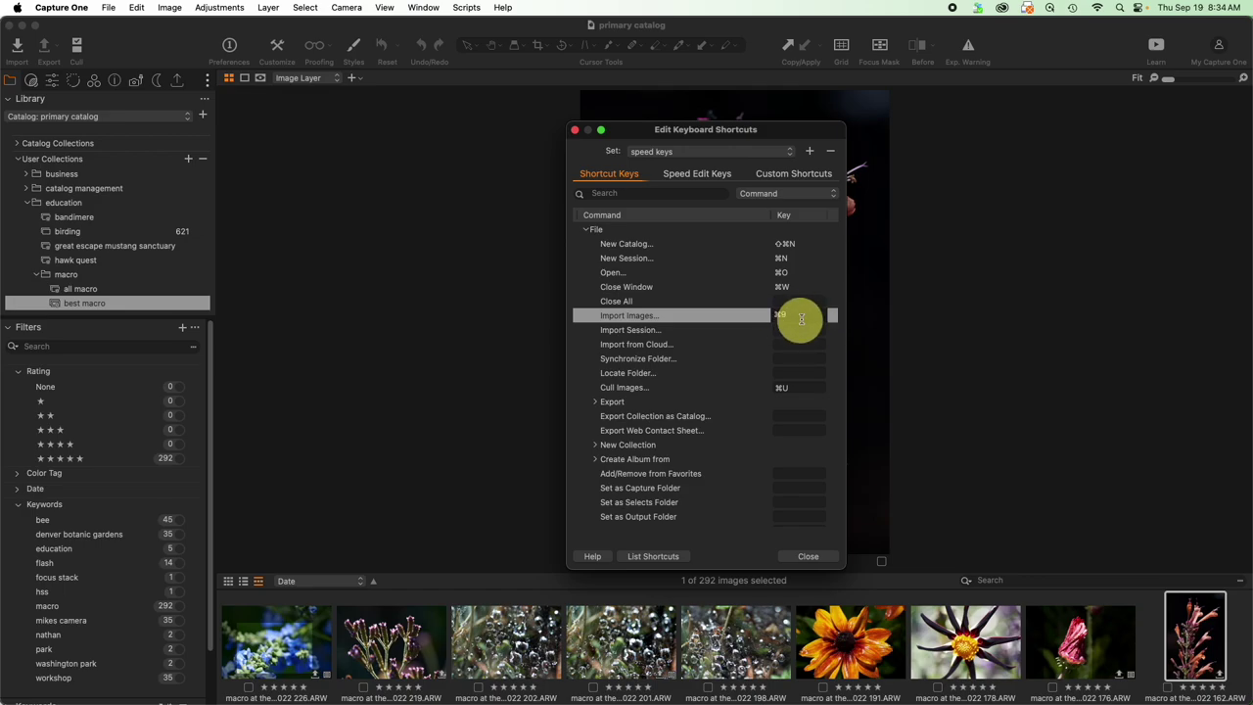
{"action": "left_click", "coordinate": [820, 563]}
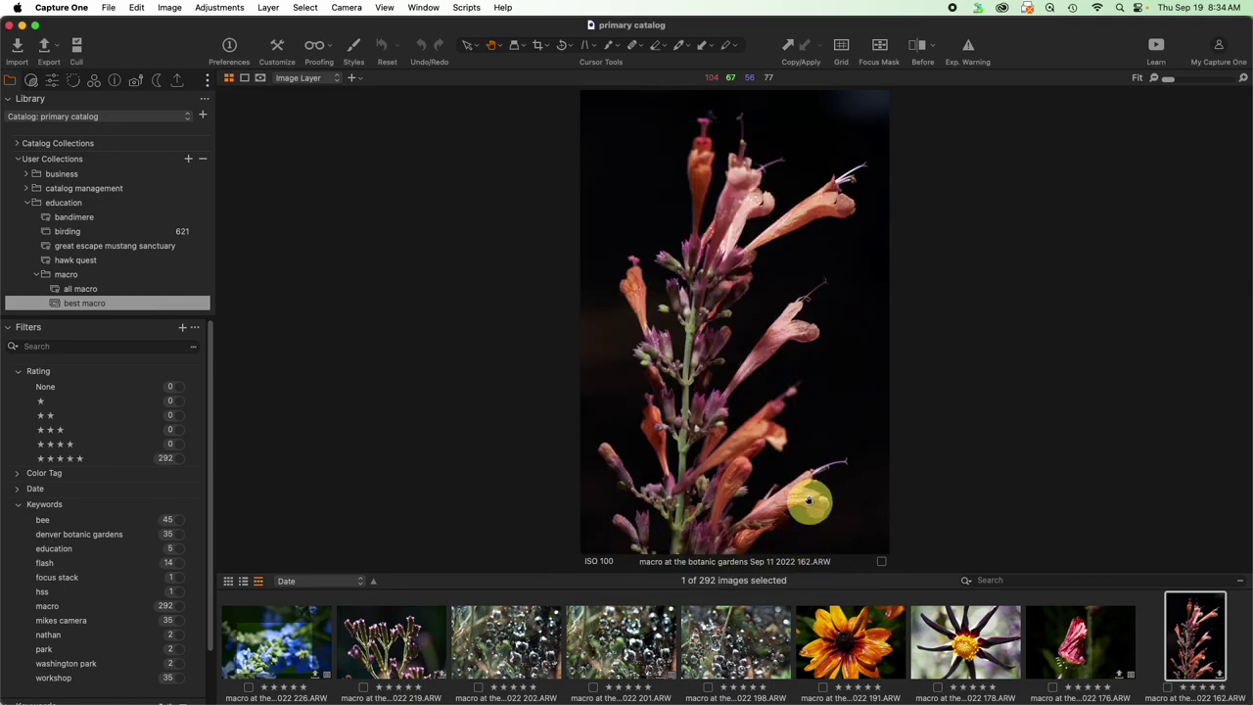
Test ⌘9 to open Import Images, cancel it, and reopen the shortcut editor at Import Images
{"action": "key", "text": "super+shift+i"}
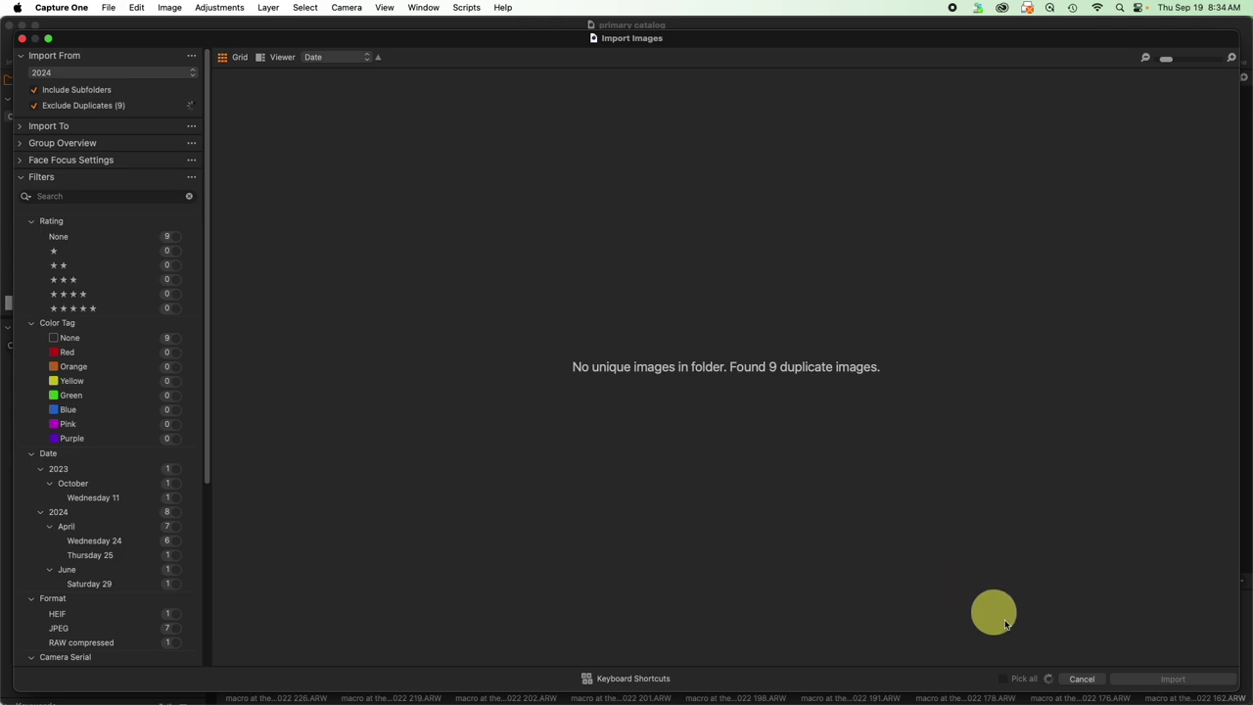
{"action": "left_click", "coordinate": [1083, 679]}
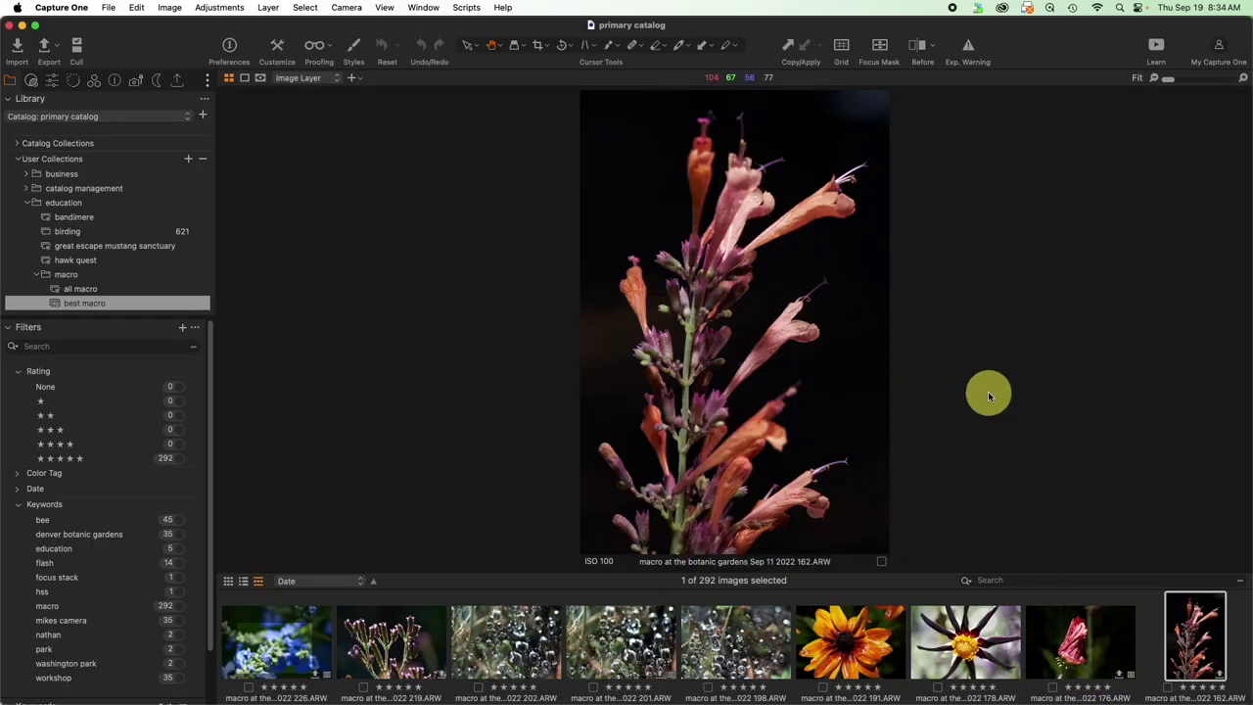
{"action": "left_click", "coordinate": [143, 10]}
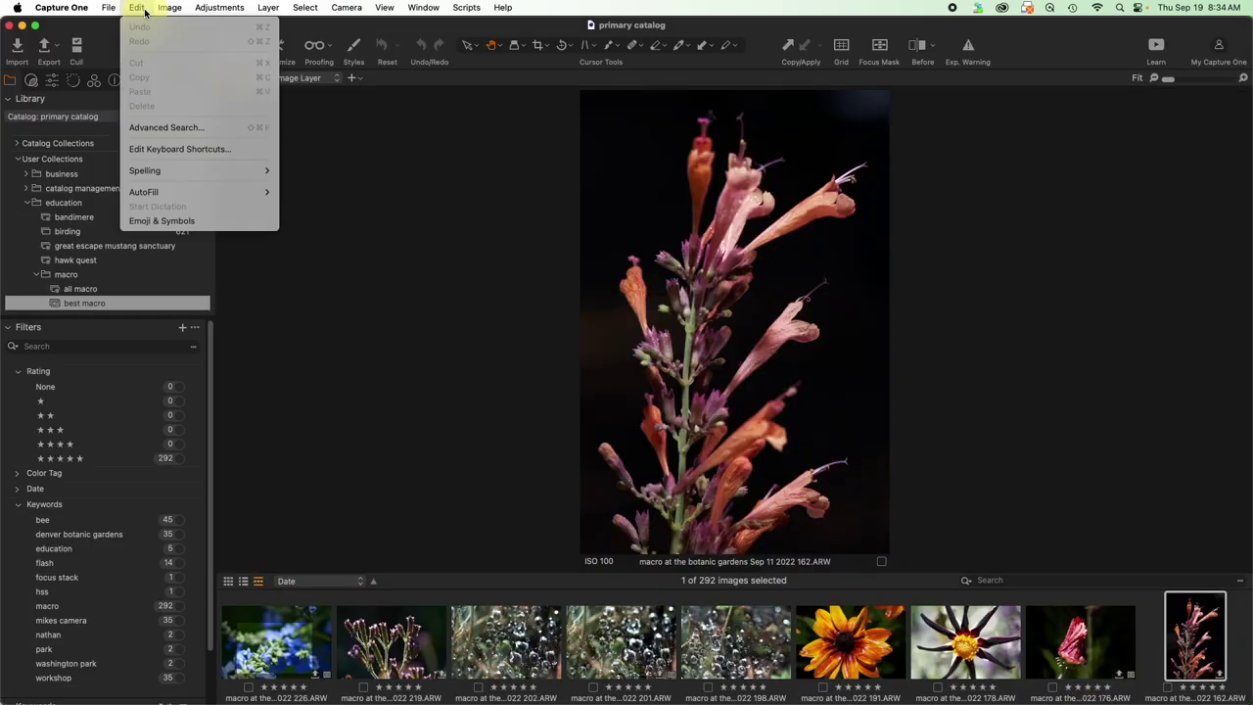
{"action": "left_click", "coordinate": [203, 149]}
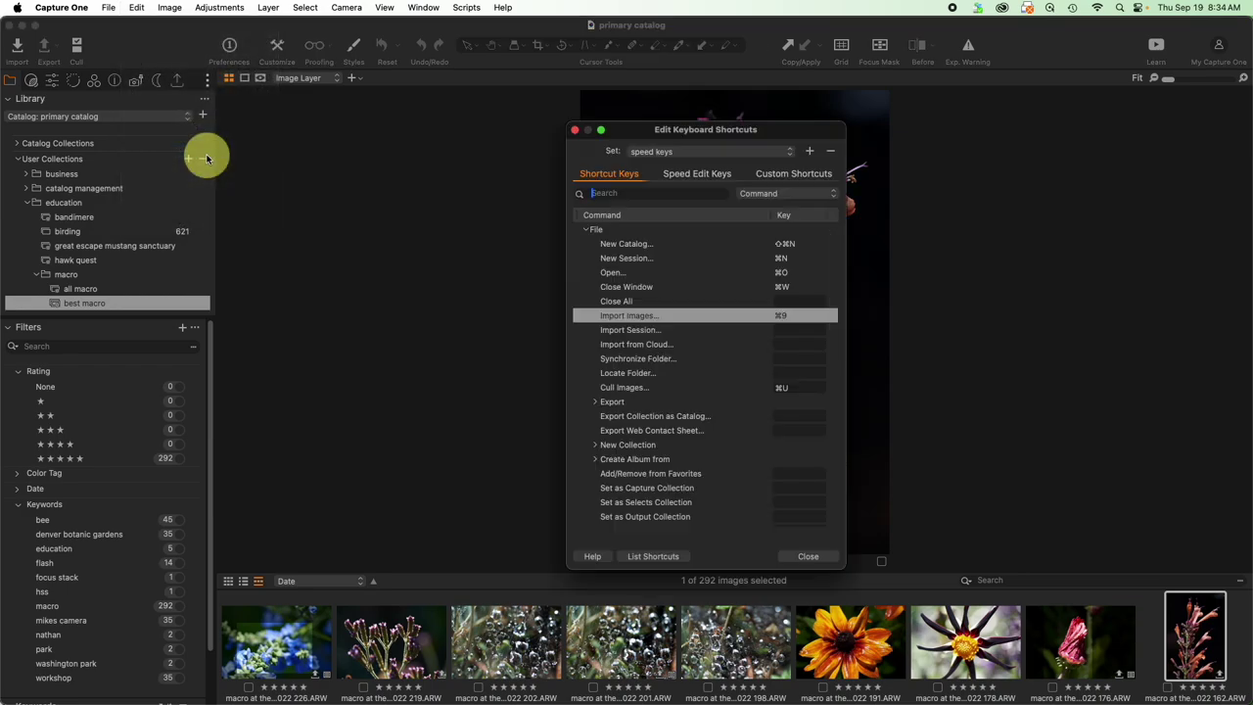
{"action": "left_click", "coordinate": [780, 315]}
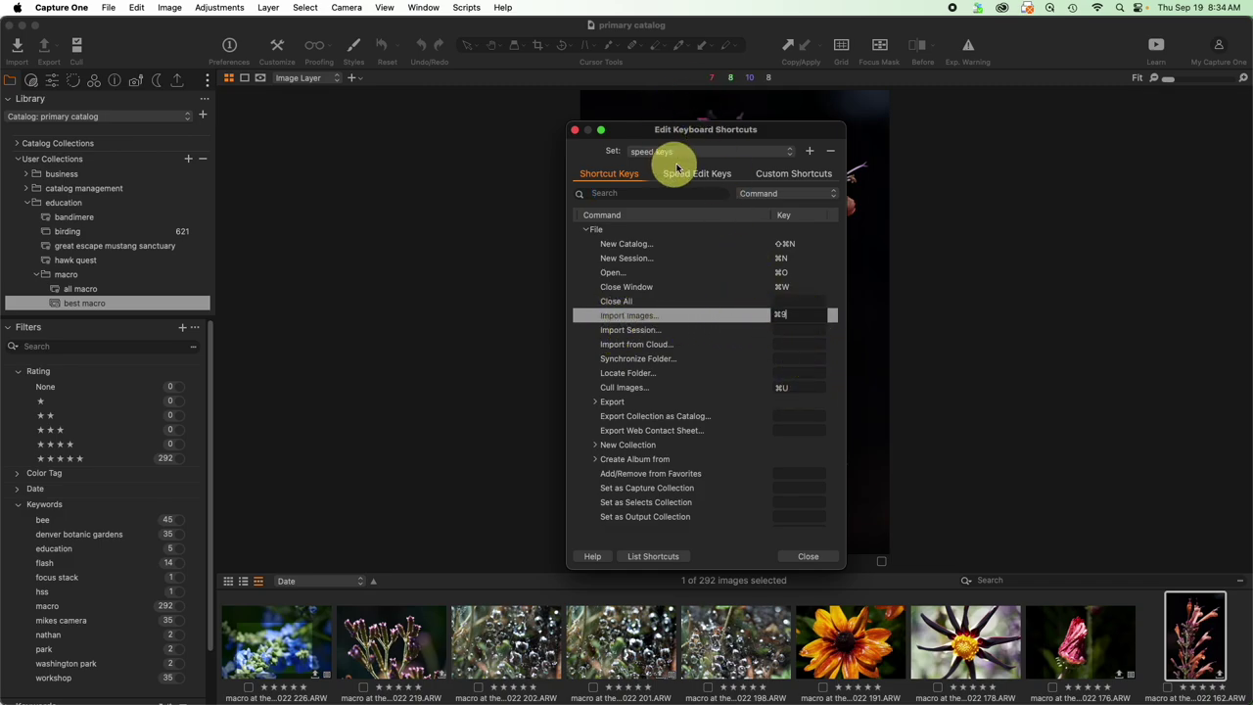
Switch to the Speed Edit Keys tab, then move the dialog up-left and enlarge it
{"action": "left_click", "coordinate": [722, 176]}
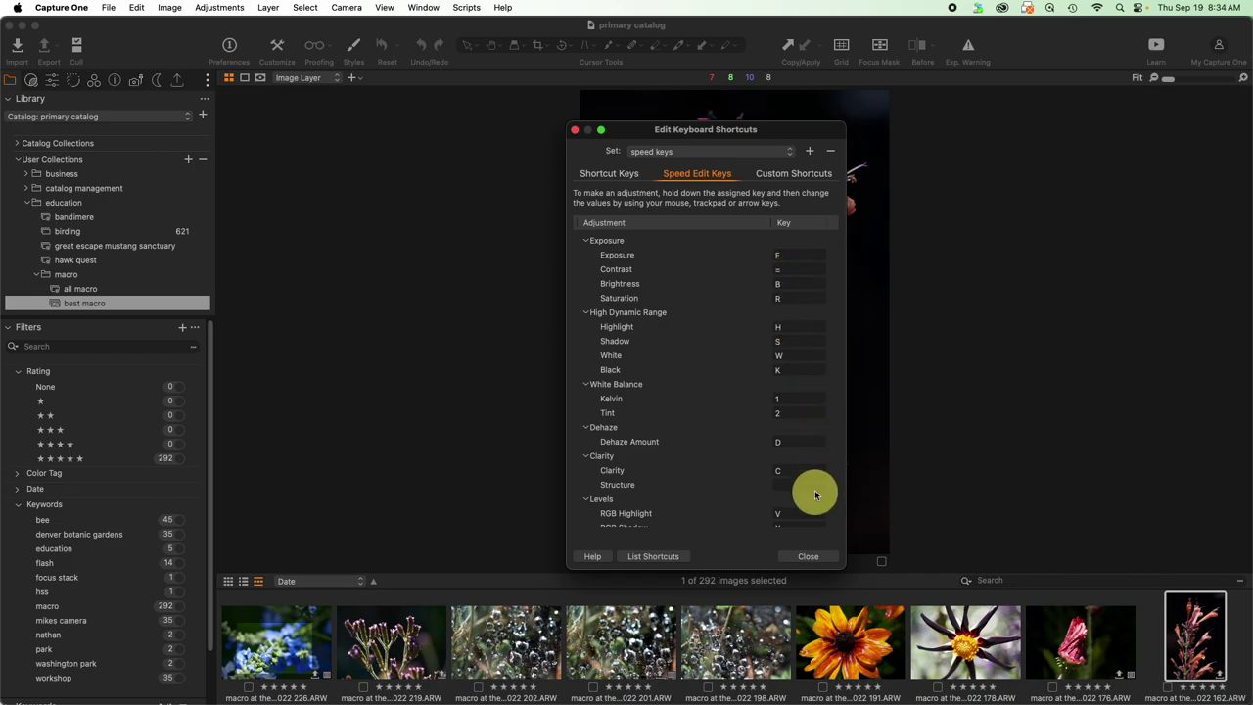
{"action": "left_click_drag", "start_coordinate": [750, 131], "coordinate": [697, 100]}
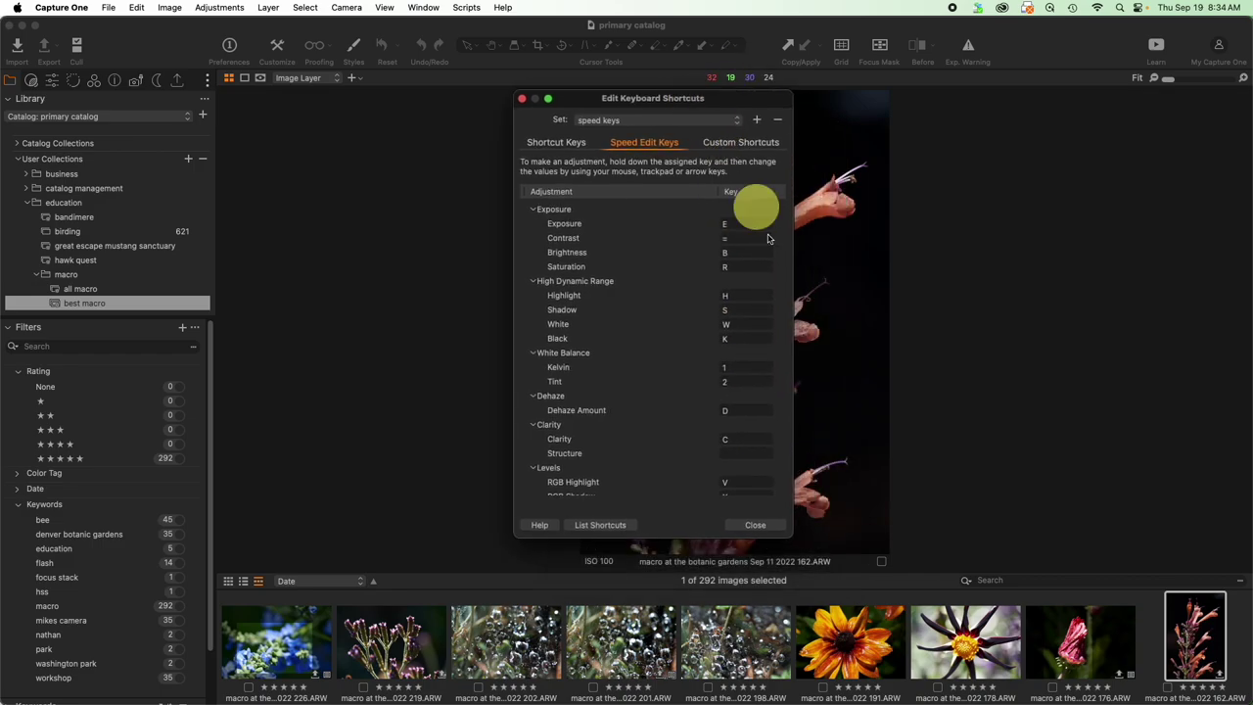
{"action": "left_click_drag", "start_coordinate": [791, 531], "coordinate": [803, 554]}
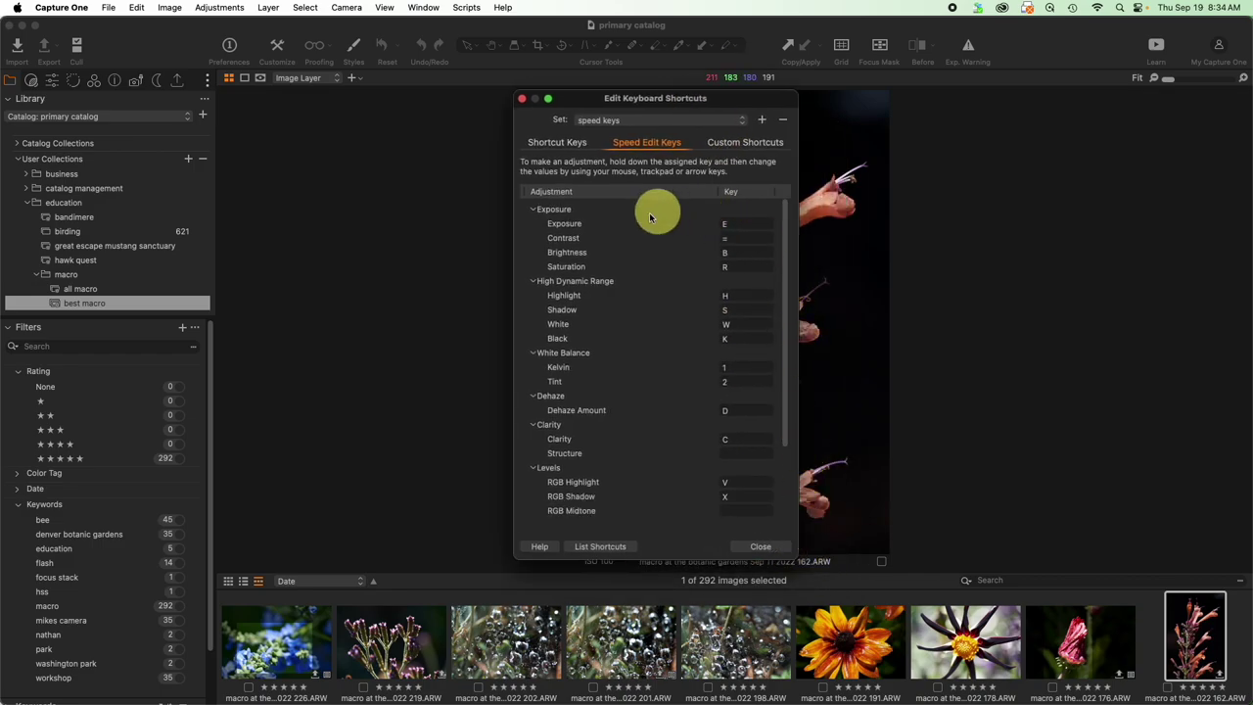
Review the speed keys for Exposure, Contrast, Brightness, Saturation, Highlight, Shadow, White and Black
{"action": "left_click", "coordinate": [733, 224]}
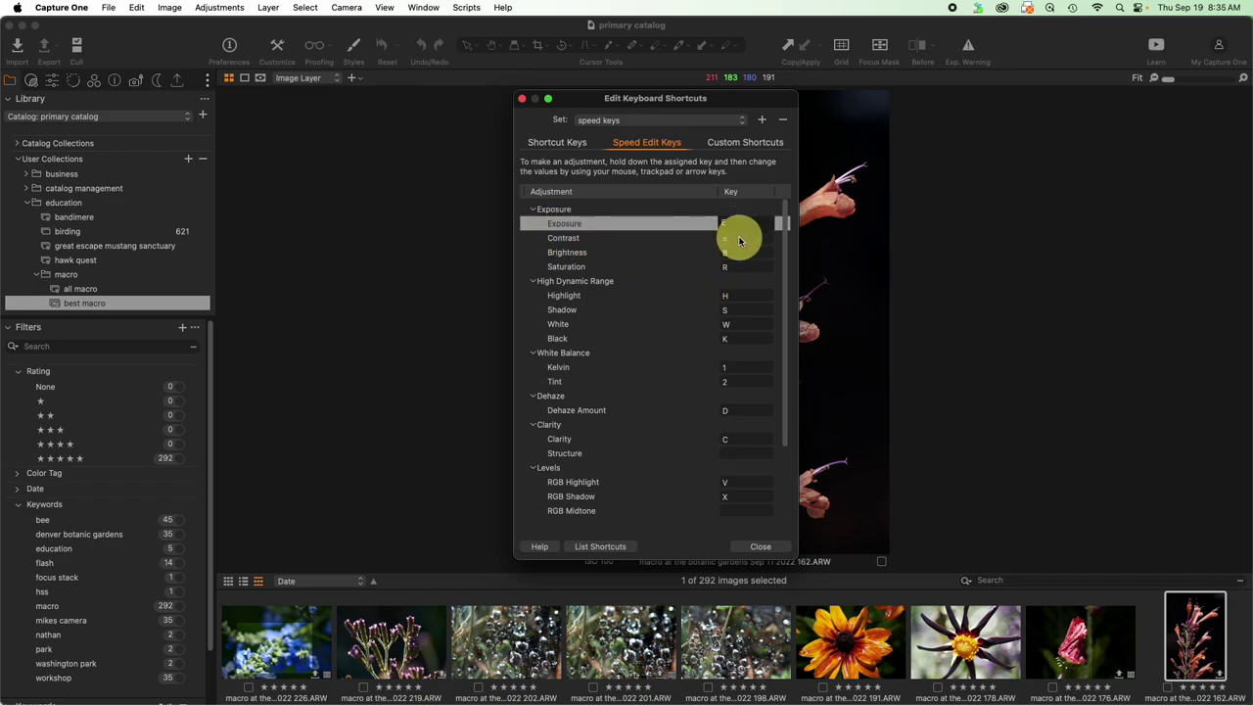
{"action": "left_click", "coordinate": [735, 238]}
{"action": "left_click", "coordinate": [736, 254]}
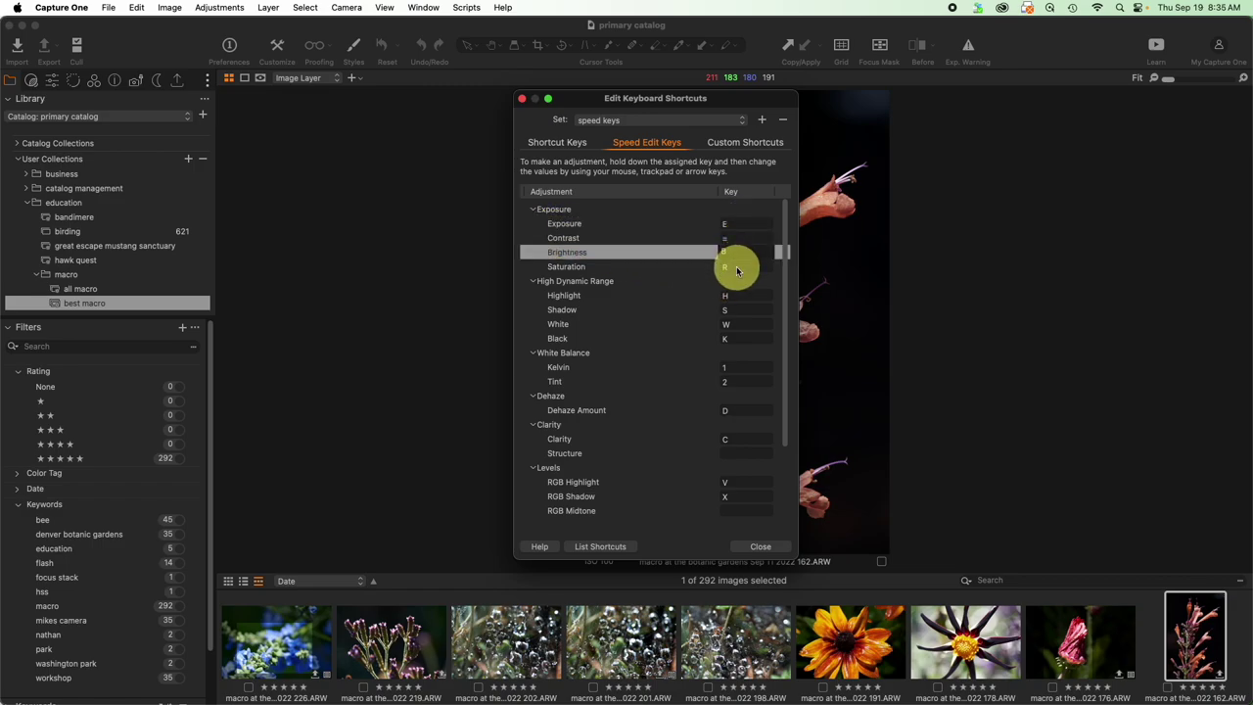
{"action": "left_click", "coordinate": [734, 266]}
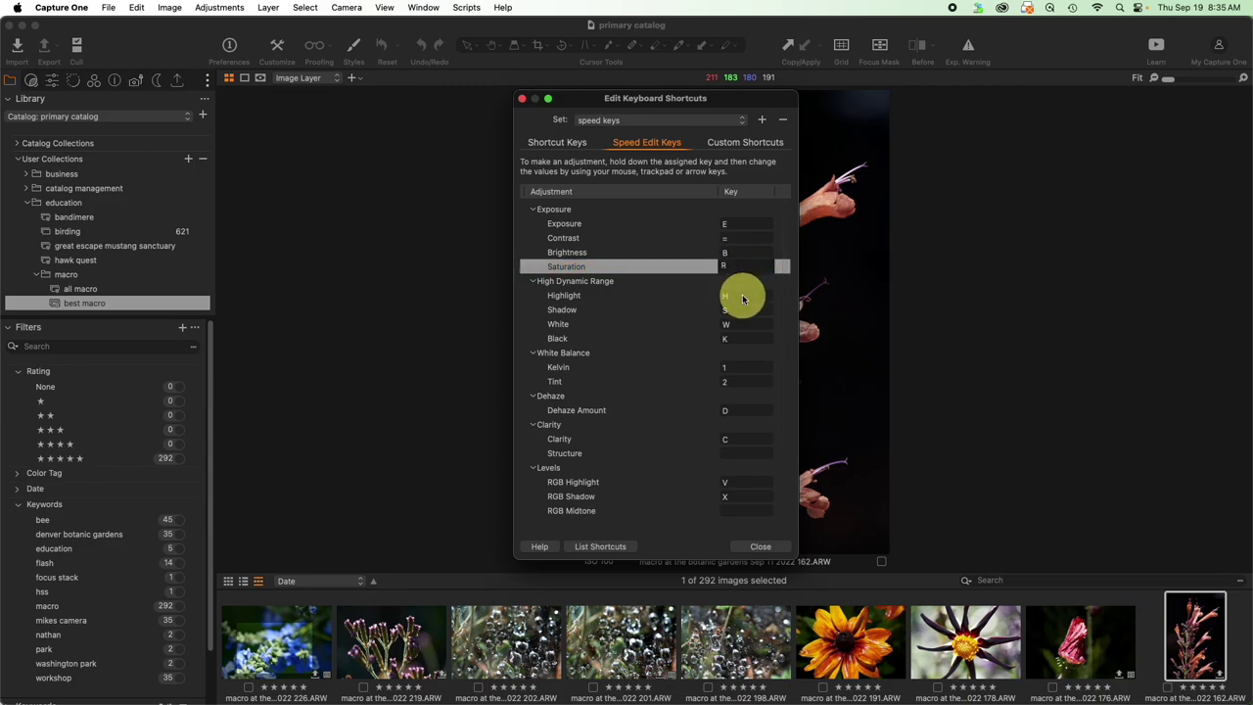
{"action": "left_click", "coordinate": [736, 295]}
{"action": "left_click", "coordinate": [741, 310]}
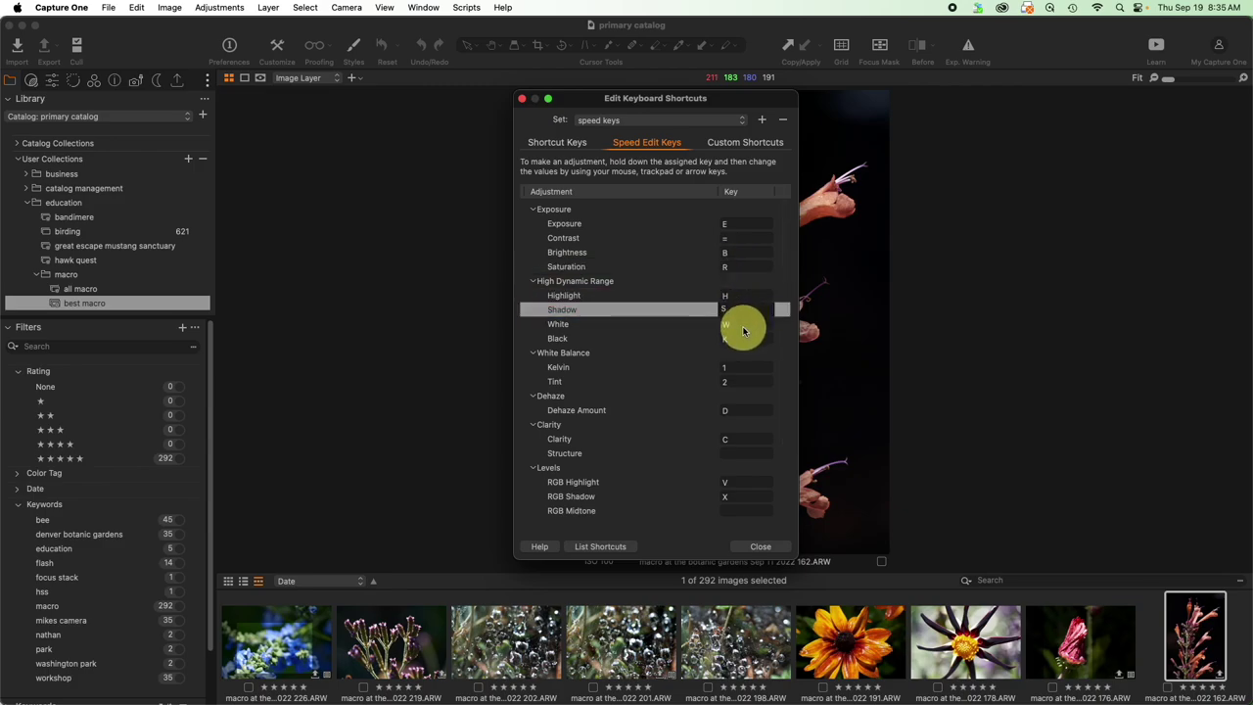
{"action": "left_click", "coordinate": [743, 326]}
{"action": "left_click", "coordinate": [741, 338]}
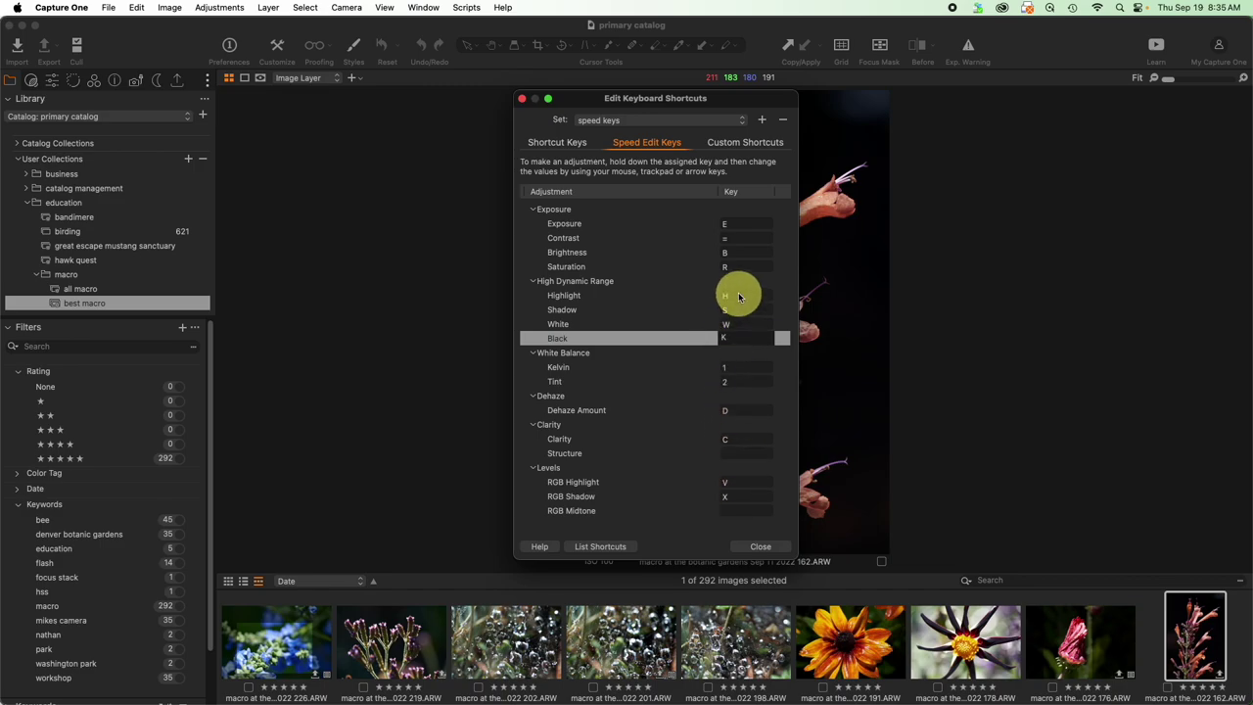
{"action": "left_click", "coordinate": [698, 298]}
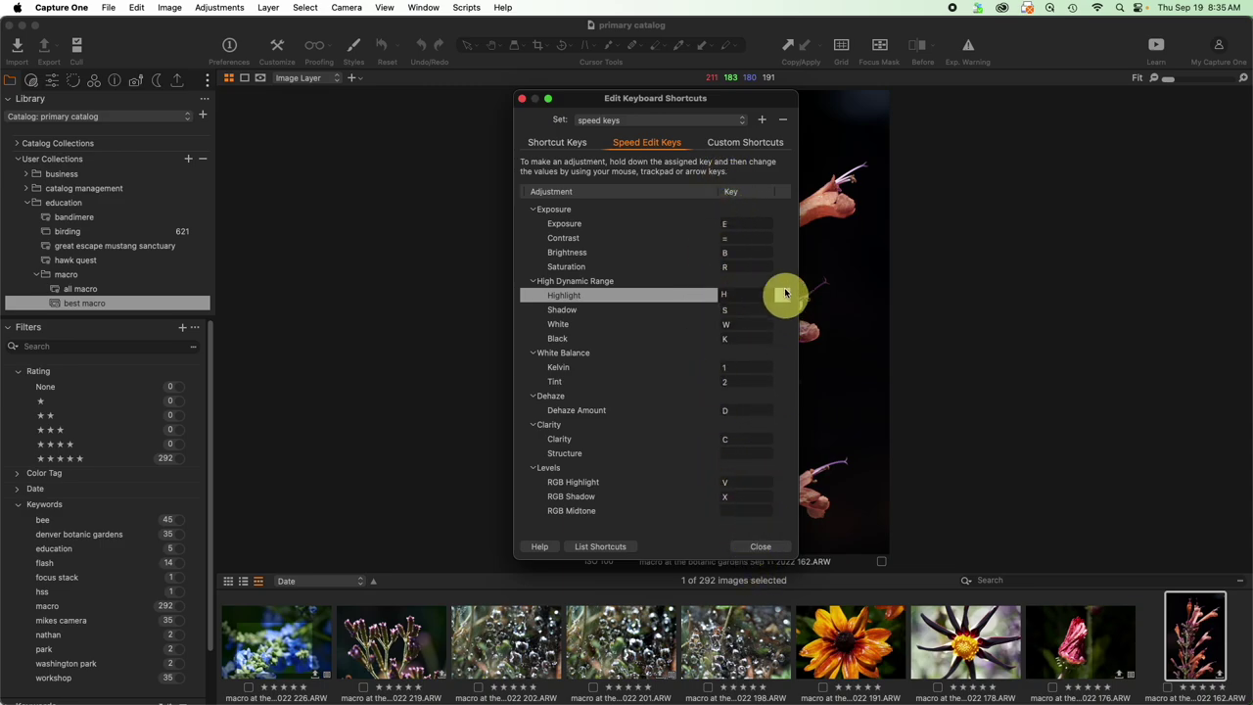
Close the shortcut editor, pick the Select cursor tool, and set Brightness to 4 via speed key
{"action": "left_click", "coordinate": [761, 546]}
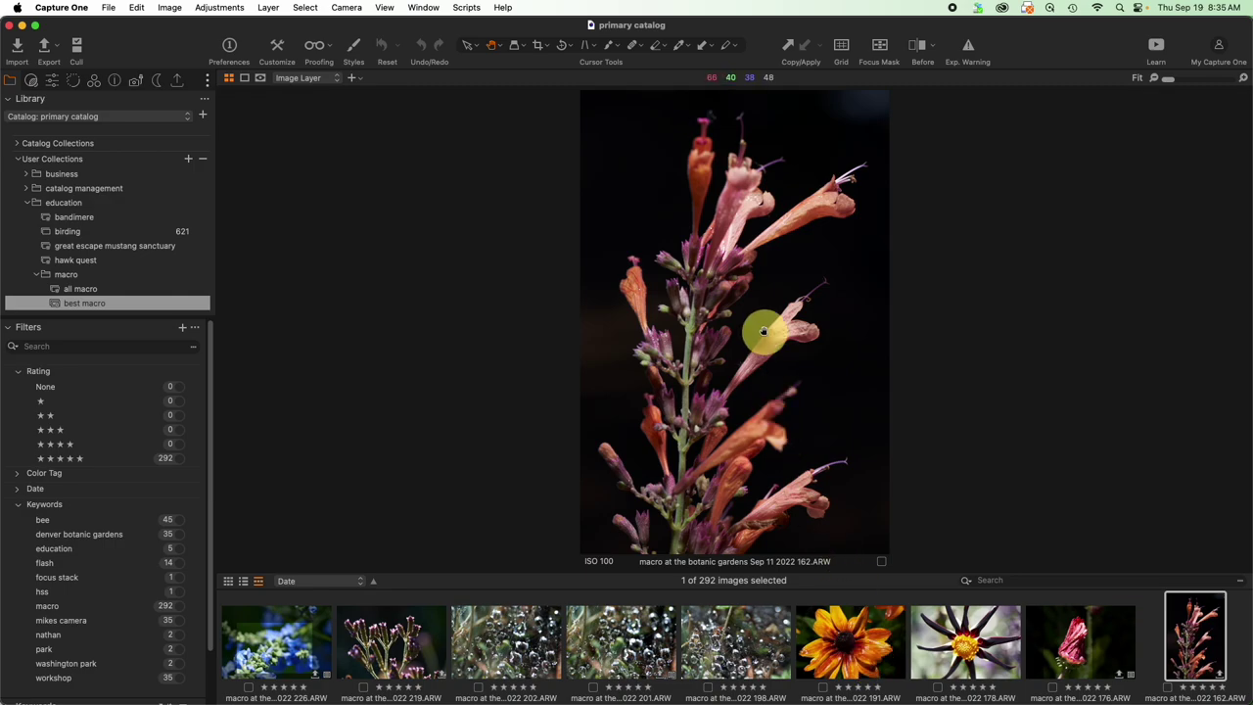
{"action": "left_click", "coordinate": [465, 46]}
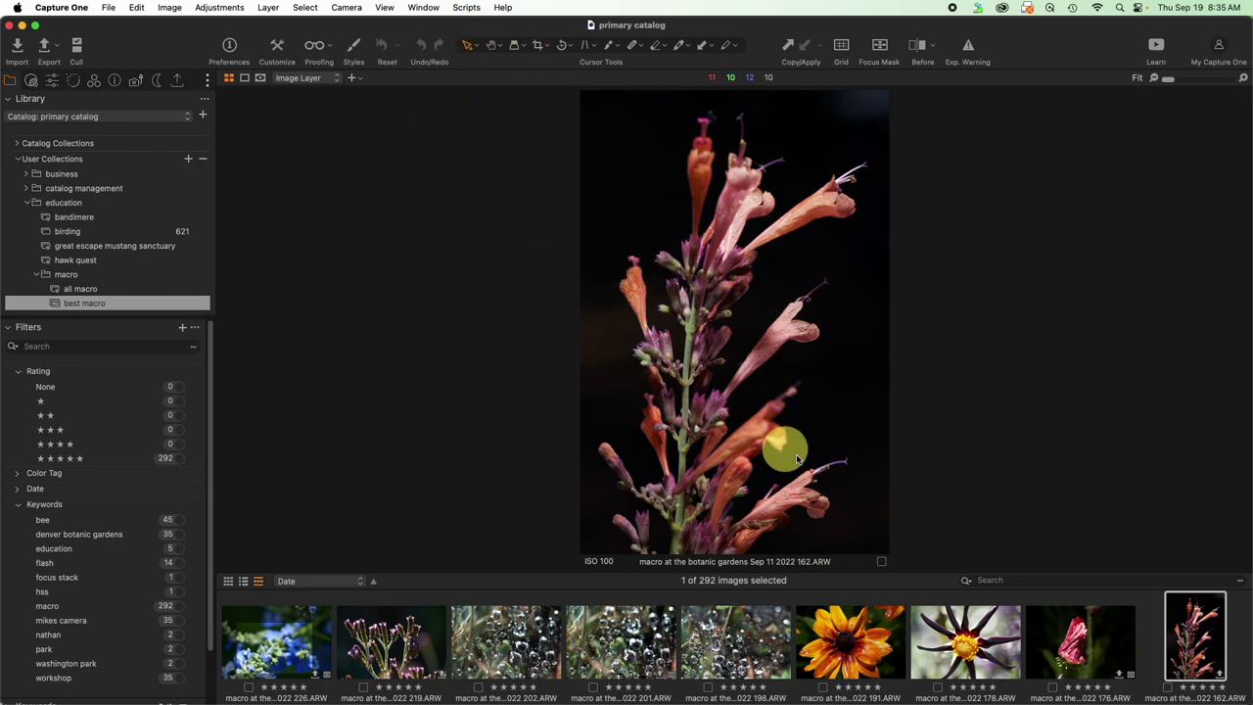
{"action": "key", "text": "b"}
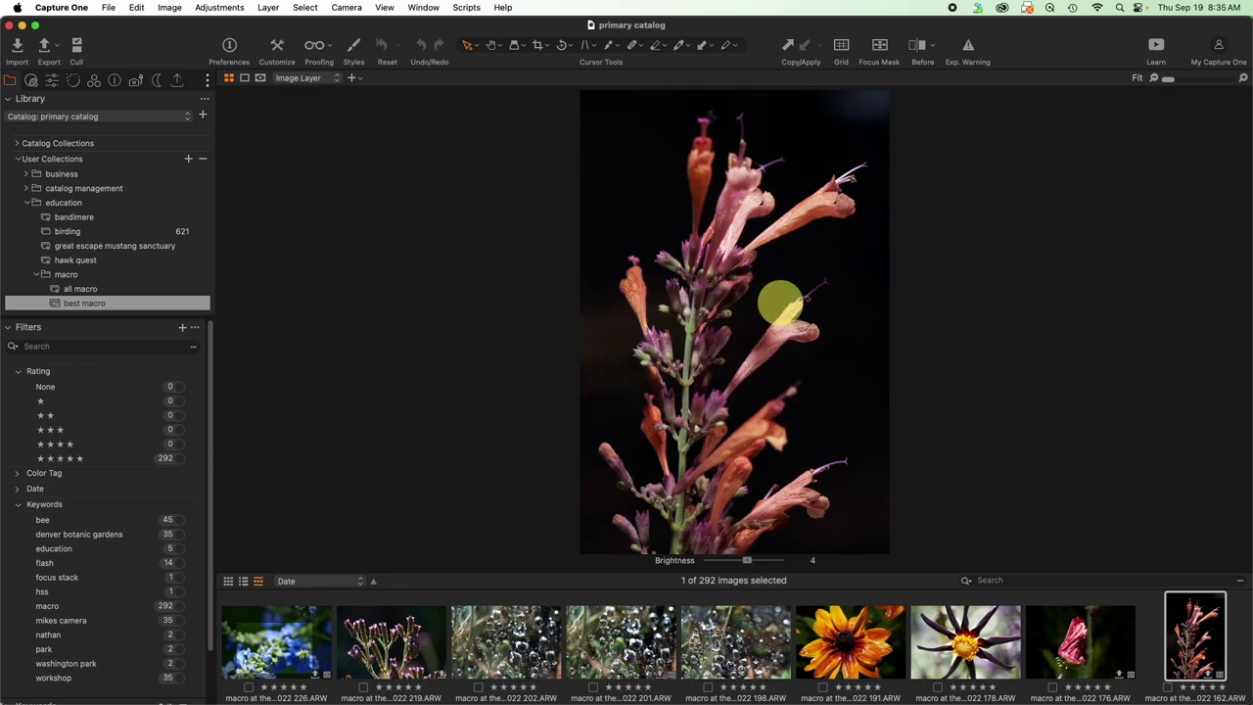
{"action": "key", "text": "Right"}
{"action": "key", "text": "Right"}
{"action": "key", "text": "Right"}
{"action": "key", "text": "Right"}
{"action": "key", "text": "Right"}
{"action": "key", "text": "Right"}
{"action": "key", "text": "Right"}
{"action": "key", "text": "Right"}
{"action": "key", "text": "Right"}
{"action": "key", "text": "Right"}
{"action": "key", "text": "Right"}
{"action": "key", "text": "Right"}
{"action": "key", "text": "Right"}
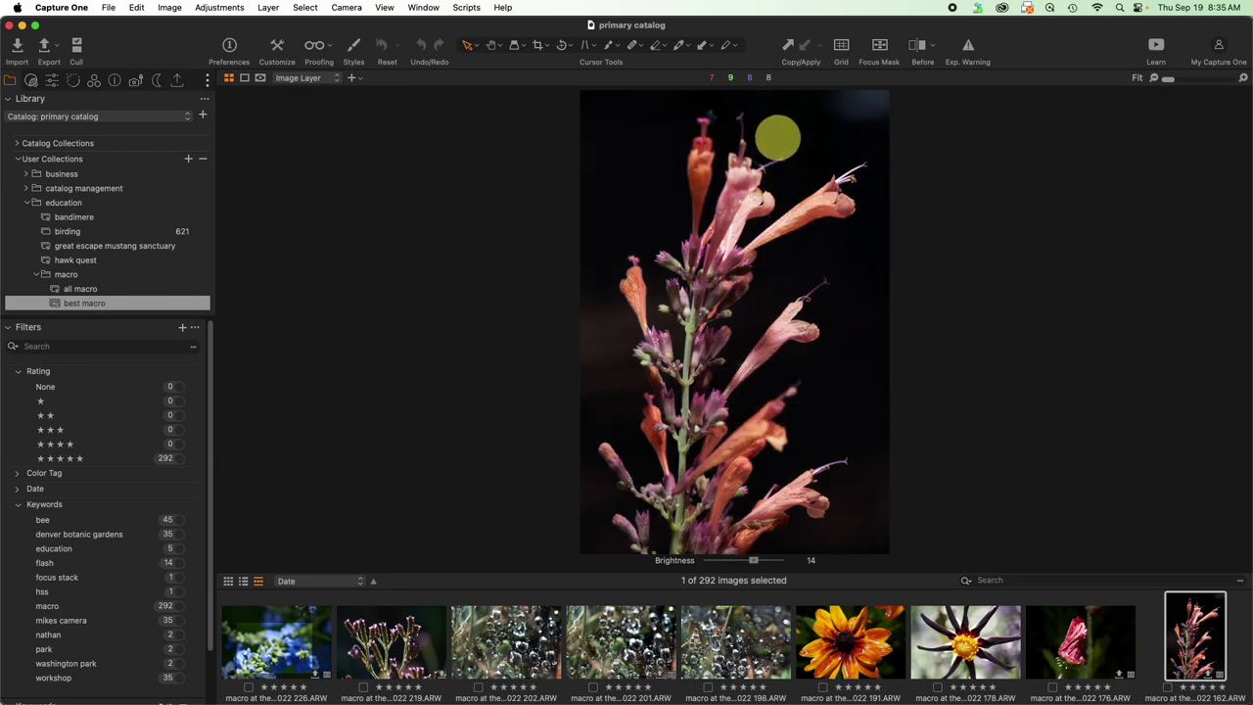
{"action": "key", "text": "Left"}
{"action": "key", "text": "Left"}
{"action": "key", "text": "Left"}
{"action": "key", "text": "Left"}
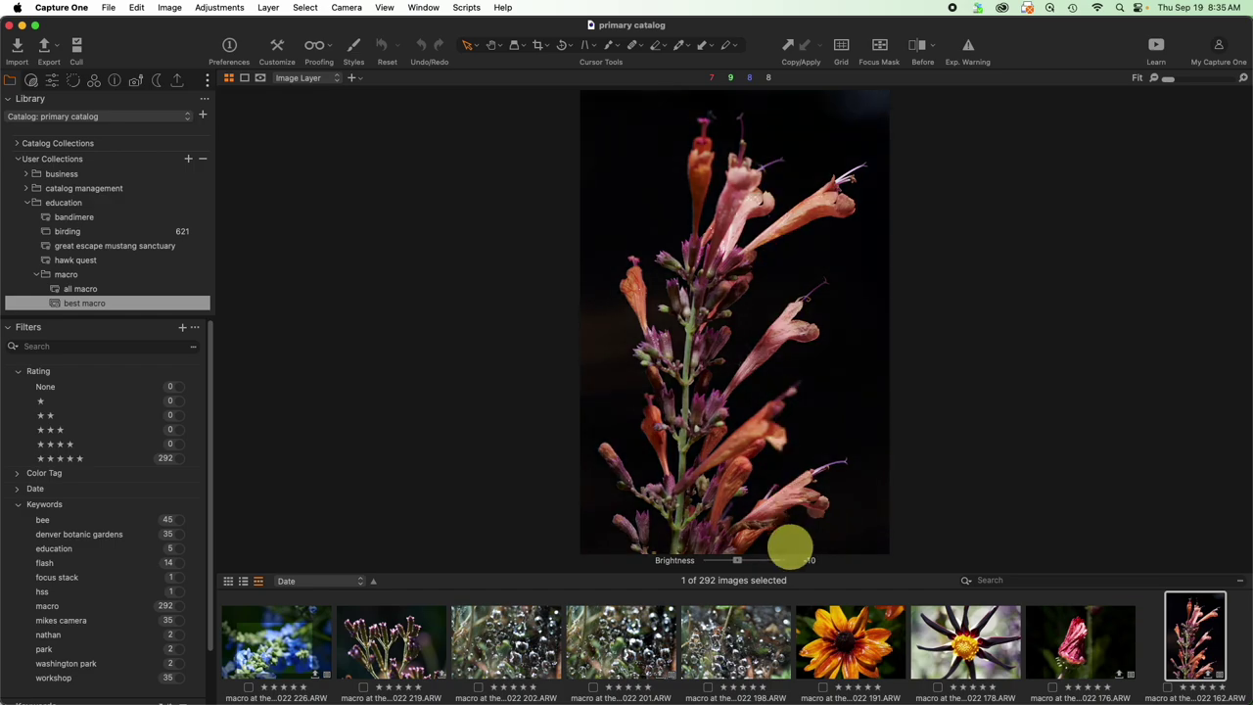
{"action": "key", "text": "Left"}
{"action": "key", "text": "Left"}
{"action": "key", "text": "Left"}
{"action": "key", "text": "Left"}
{"action": "key", "text": "Left"}
{"action": "key", "text": "Left"}
{"action": "key", "text": "Left"}
{"action": "key", "text": "Left"}
{"action": "key", "text": "Left"}
{"action": "key", "text": "Left"}
{"action": "key", "text": "Left"}
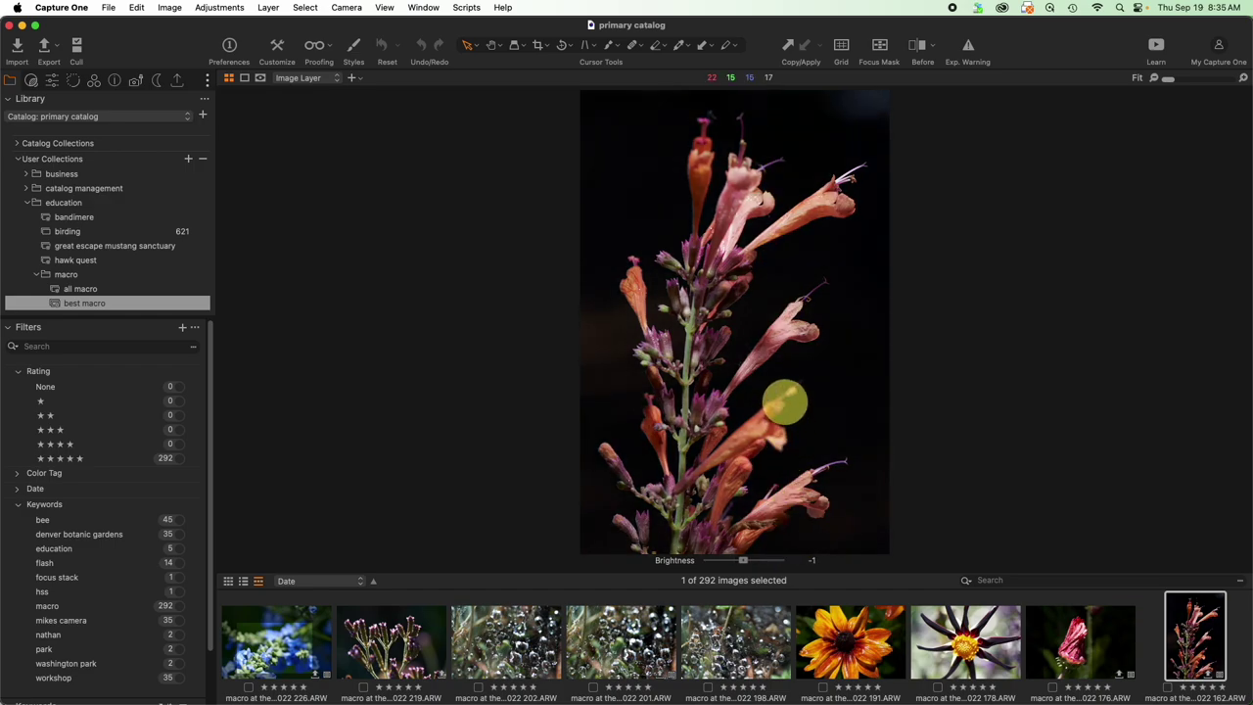
{"action": "key", "text": "Right"}
{"action": "key", "text": "Right"}
{"action": "key", "text": "Right"}
{"action": "key", "text": "Right"}
{"action": "key", "text": "Right"}
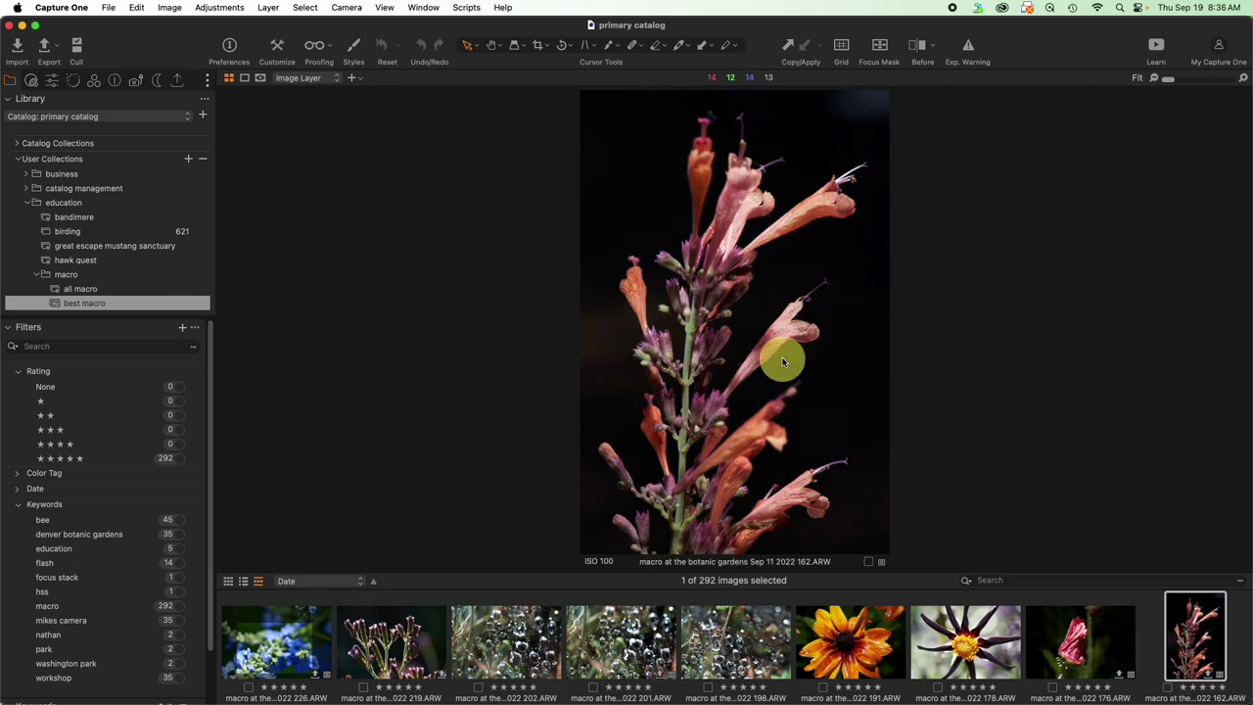
Raise Contrast to 3 with its speed key, then begin a Black speed-key adjustment
{"action": "key", "text": "w"}
{"action": "left_click_drag", "start_coordinate": [799, 402], "coordinate": [798, 372]}
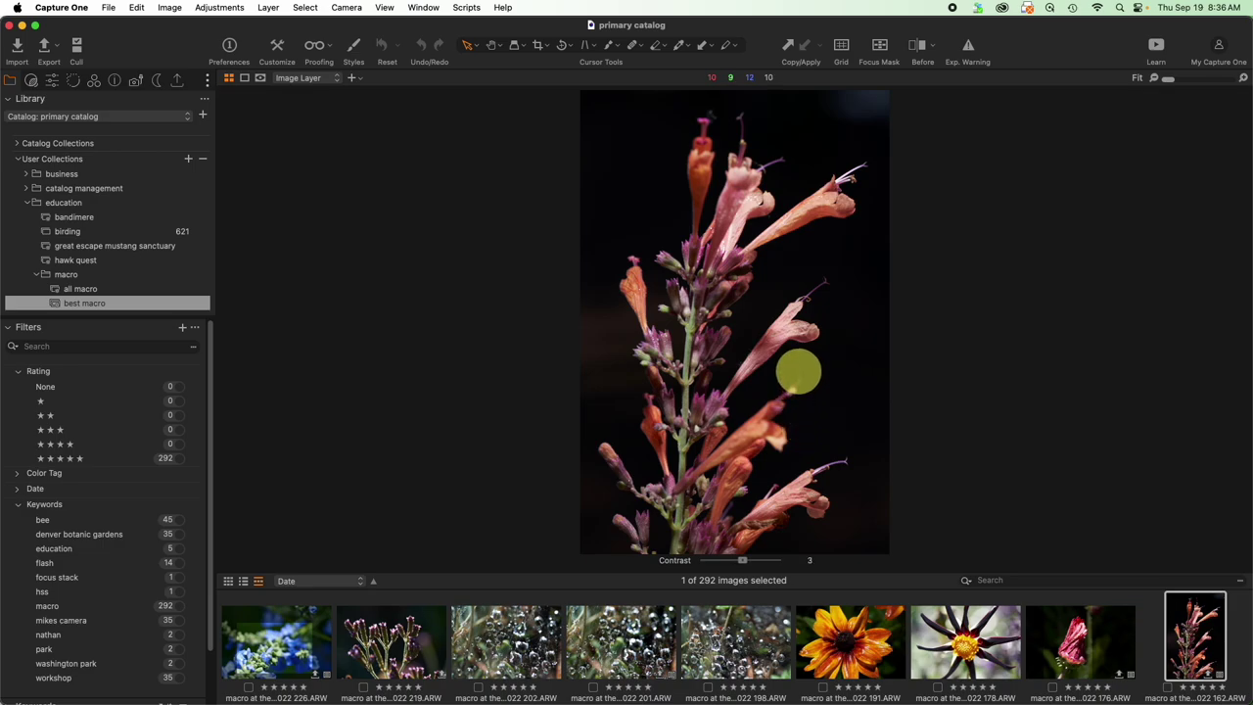
{"action": "mouse_move", "coordinate": [800, 422]}
{"action": "left_mouse_down"}
{"action": "mouse_move", "coordinate": [806, 414]}
{"action": "mouse_move", "coordinate": [806, 438]}
{"action": "left_mouse_up"}
{"action": "key", "text": "b"}
Sweep the Before/After divider across the flower, hide the split, and scroll the filmstrip left
{"action": "key", "text": "y"}
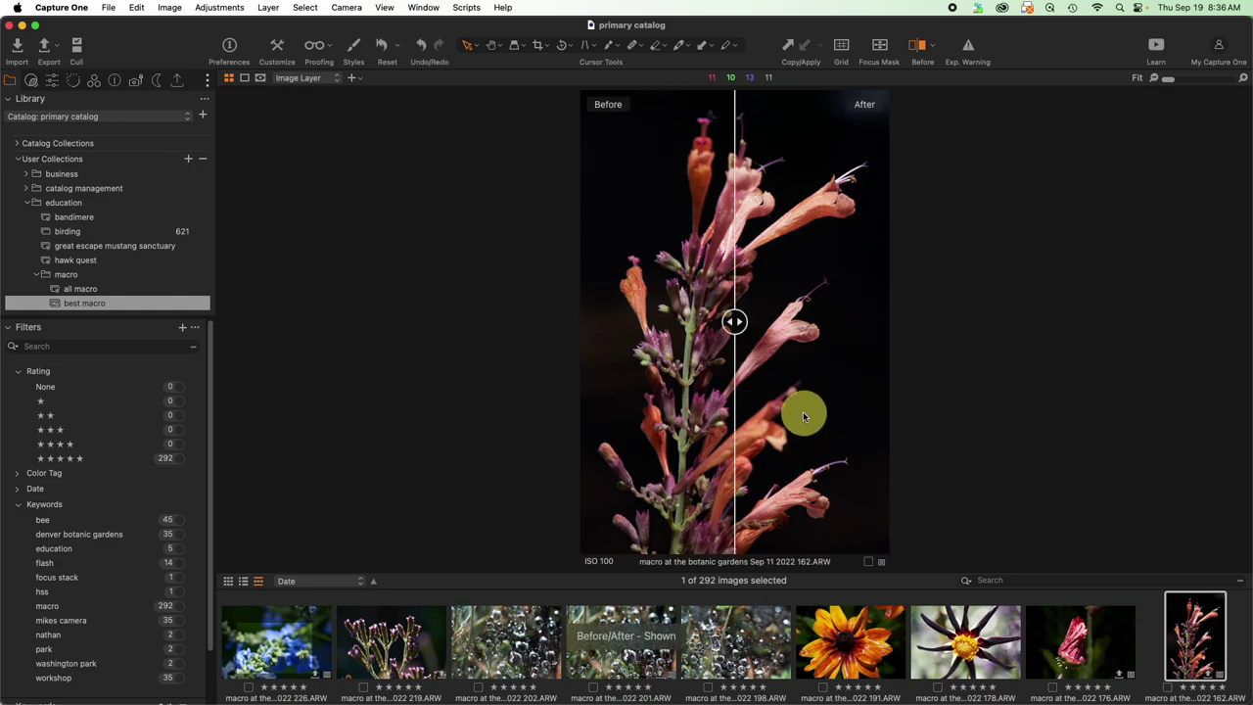
{"action": "left_click_drag", "start_coordinate": [735, 324], "coordinate": [666, 321]}
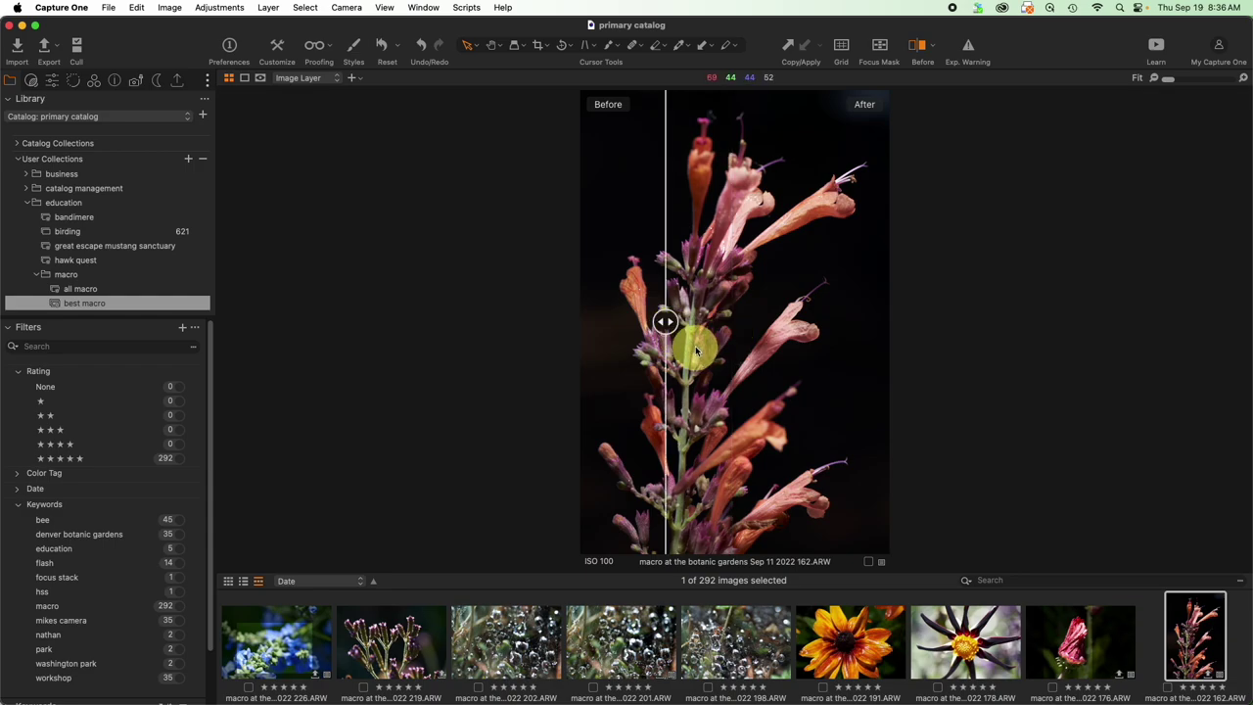
{"action": "key", "text": "y"}
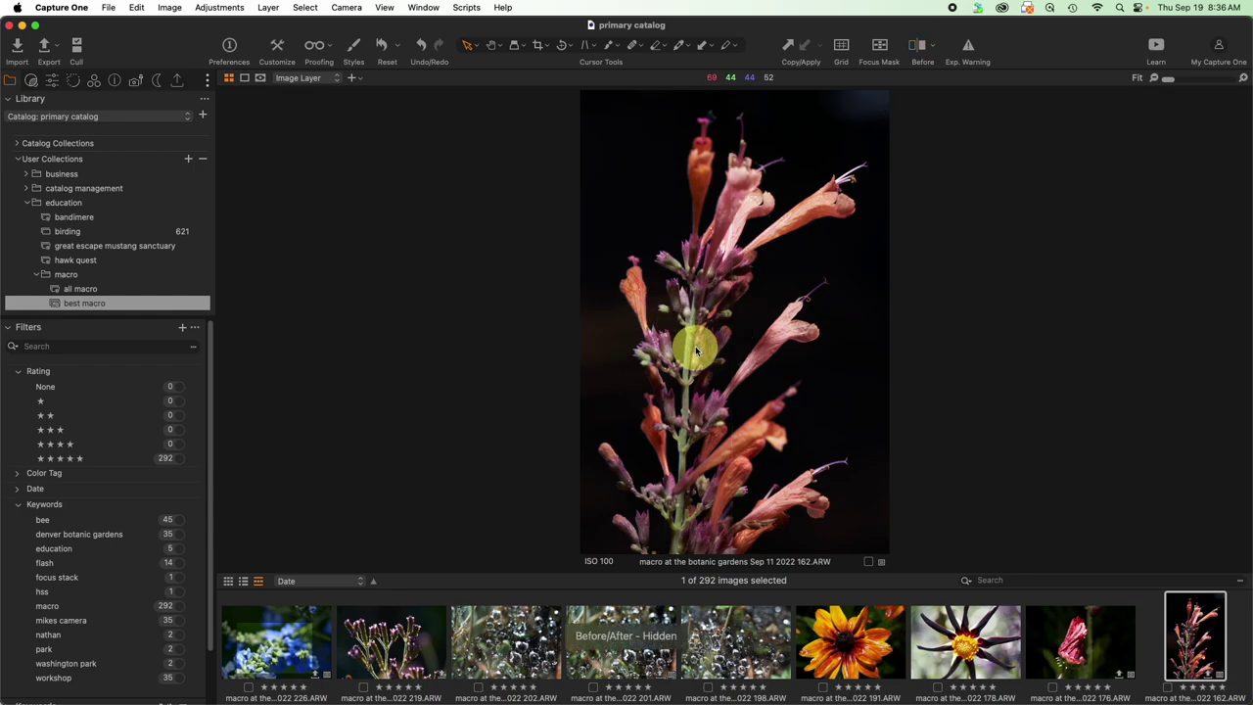
{"action": "scroll", "coordinate": [387, 641], "scroll_direction": "left", "scroll_amount": 3}
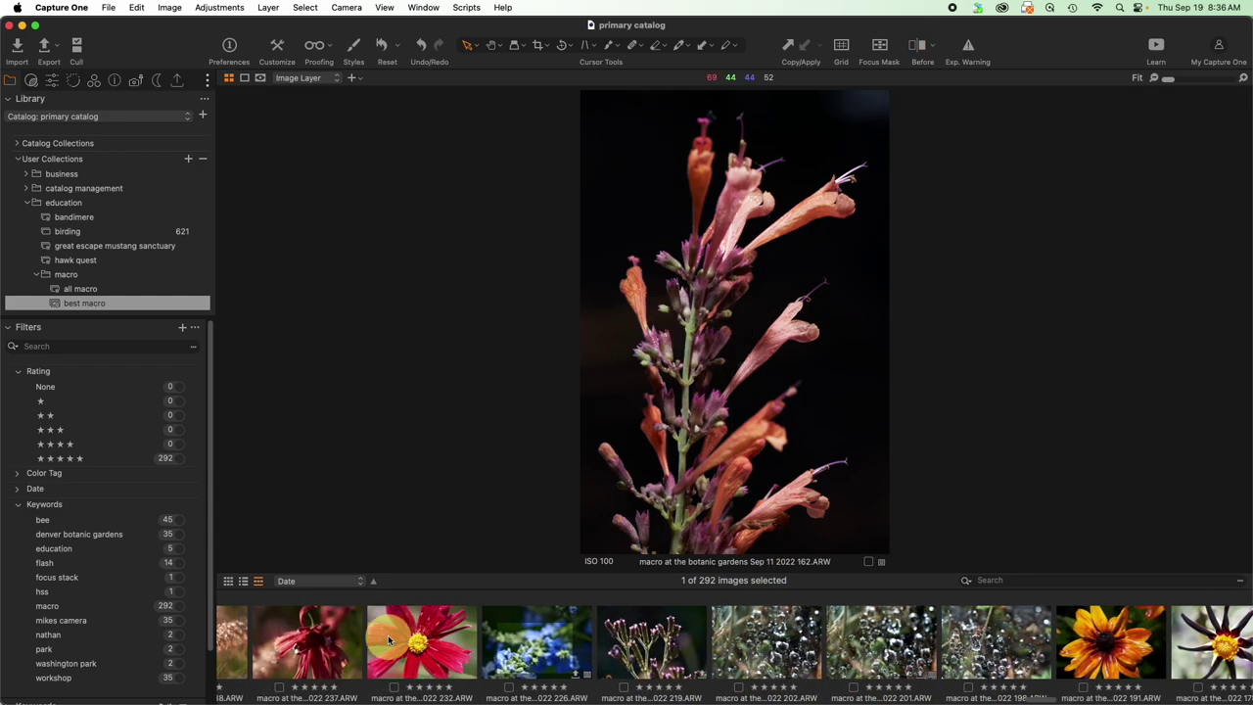
{"action": "scroll", "coordinate": [430, 643], "scroll_direction": "left", "scroll_amount": 10}
{"action": "scroll", "coordinate": [470, 646], "scroll_direction": "left", "scroll_amount": 4}
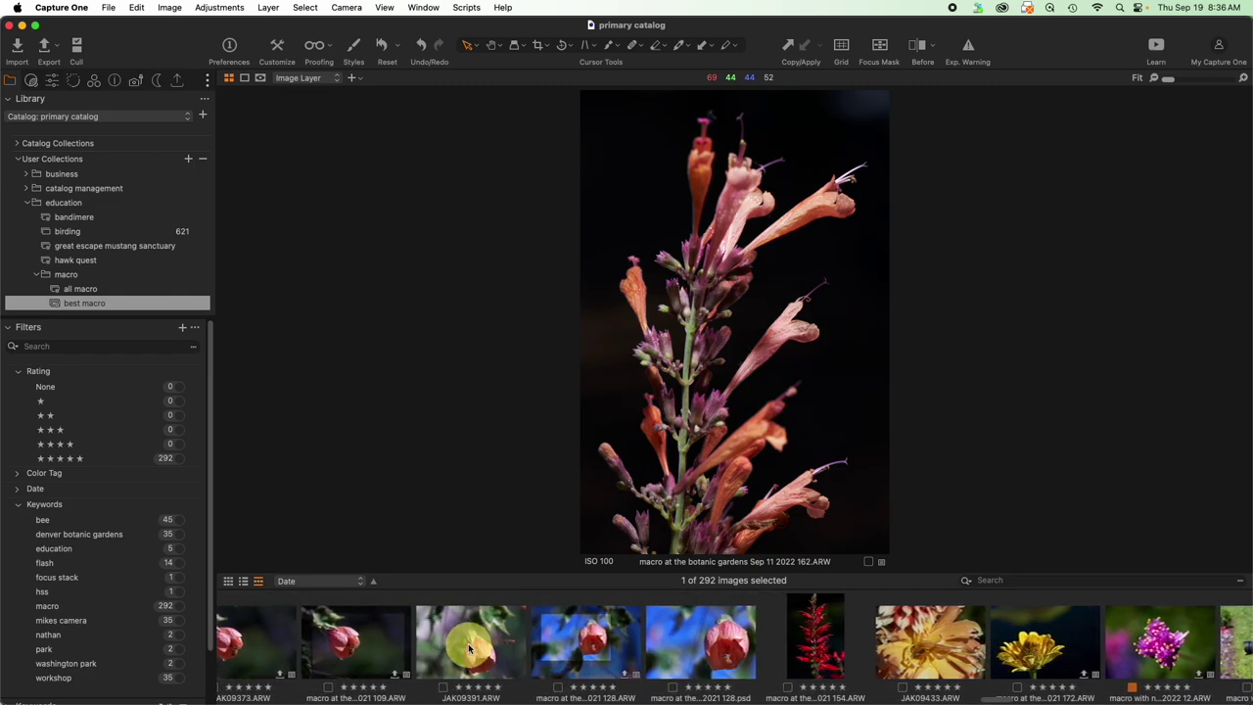
Open JAK09433.ARW and adjust its exposure with the speed key to about 0.97
{"action": "left_click", "coordinate": [943, 654]}
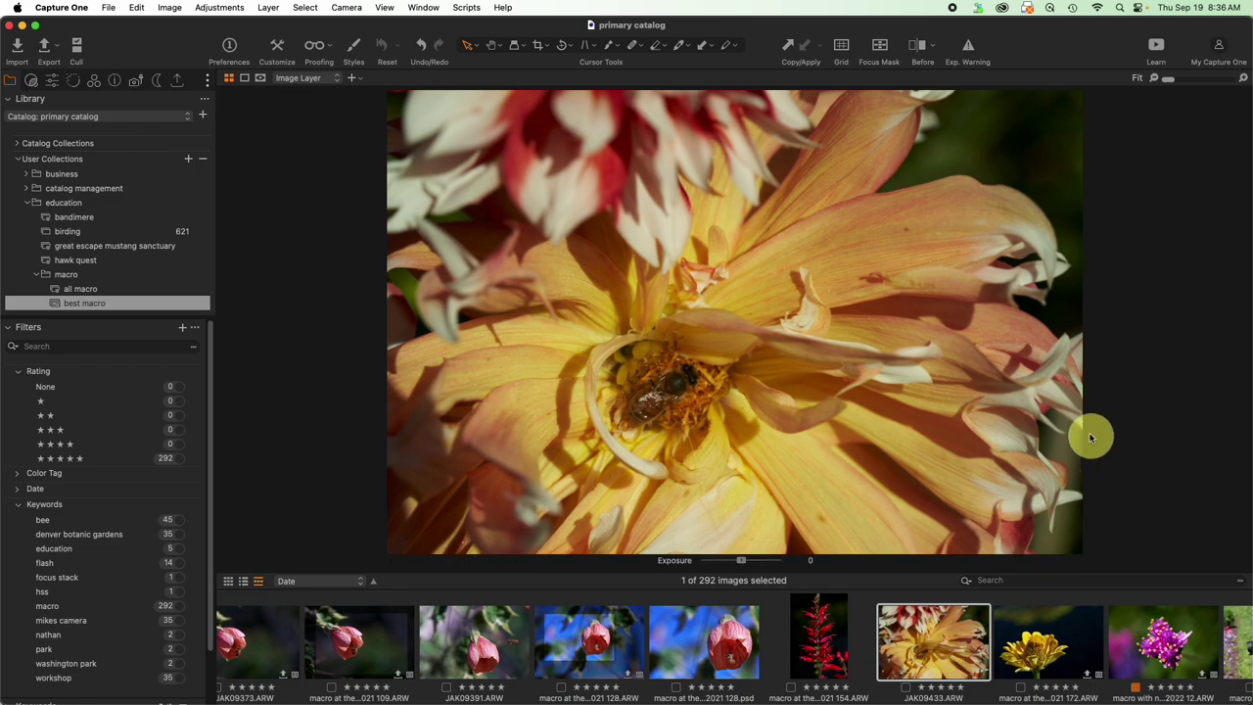
{"action": "key", "text": "super+z"}
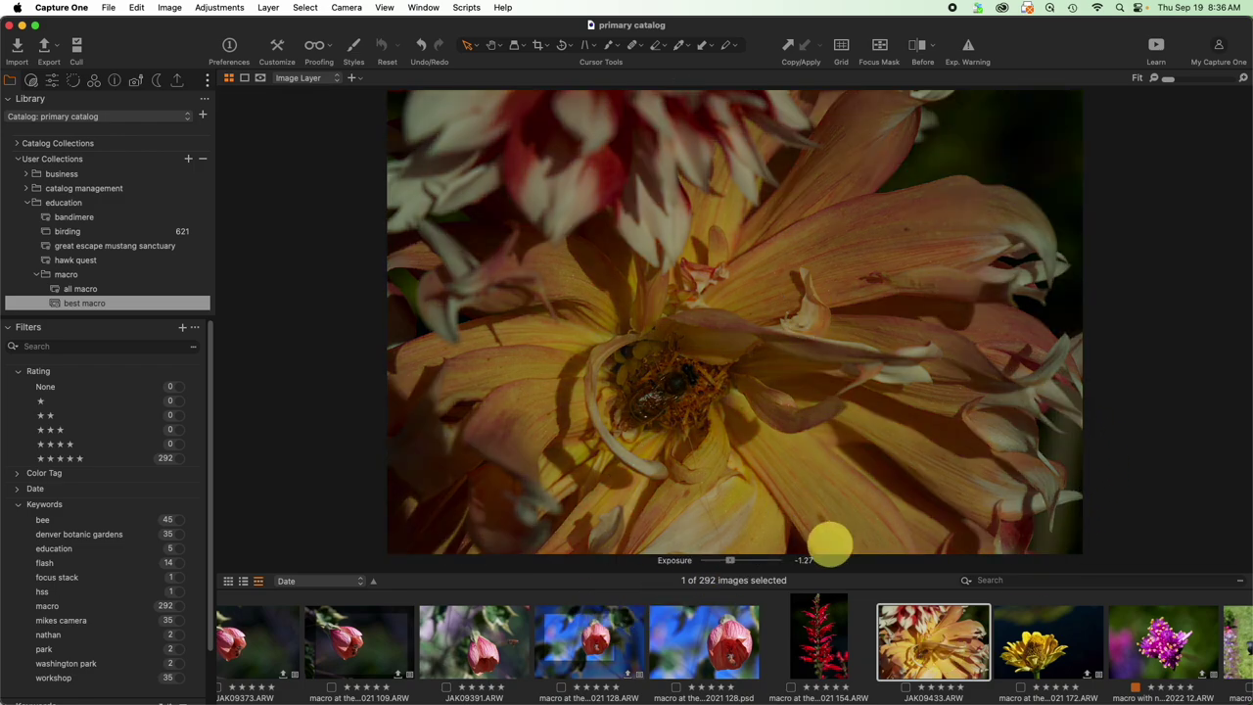
{"action": "left_click_drag", "start_coordinate": [829, 545], "coordinate": [843, 324]}
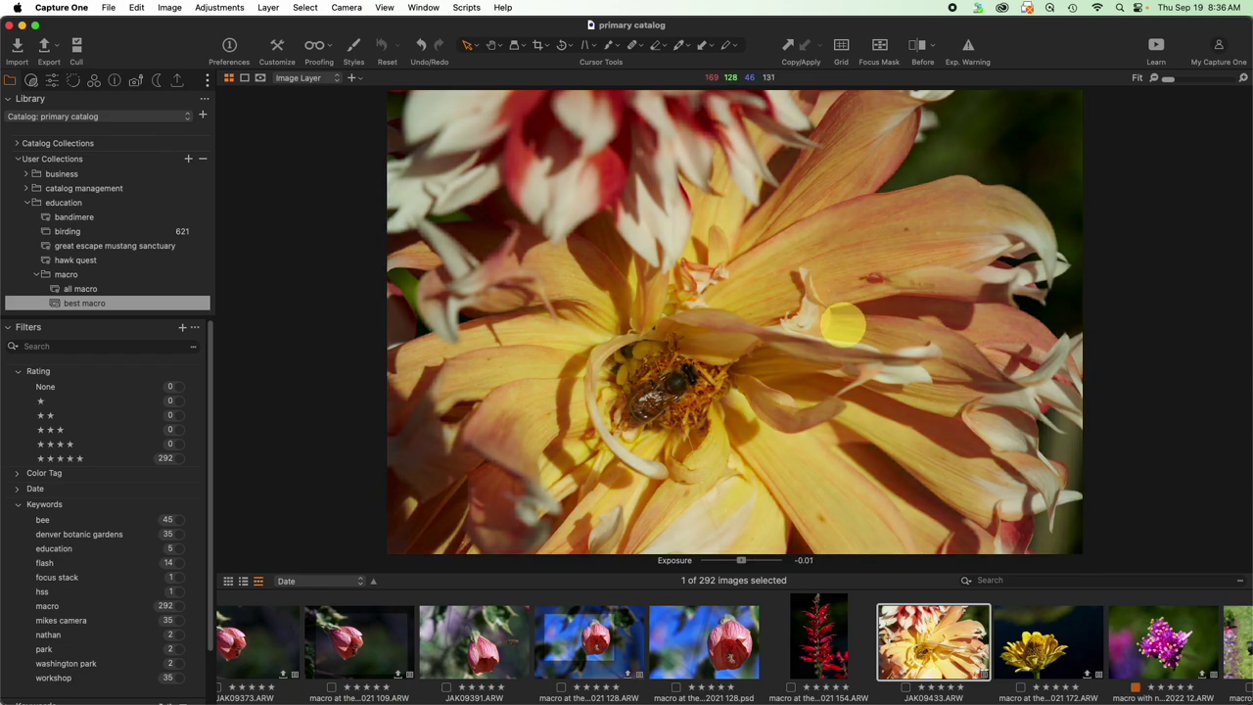
Float the Exposure tool, try exposure 1.08, reset it to 0, and dock it back
{"action": "left_click", "coordinate": [54, 82]}
{"action": "left_click_drag", "start_coordinate": [106, 134], "coordinate": [401, 301]}
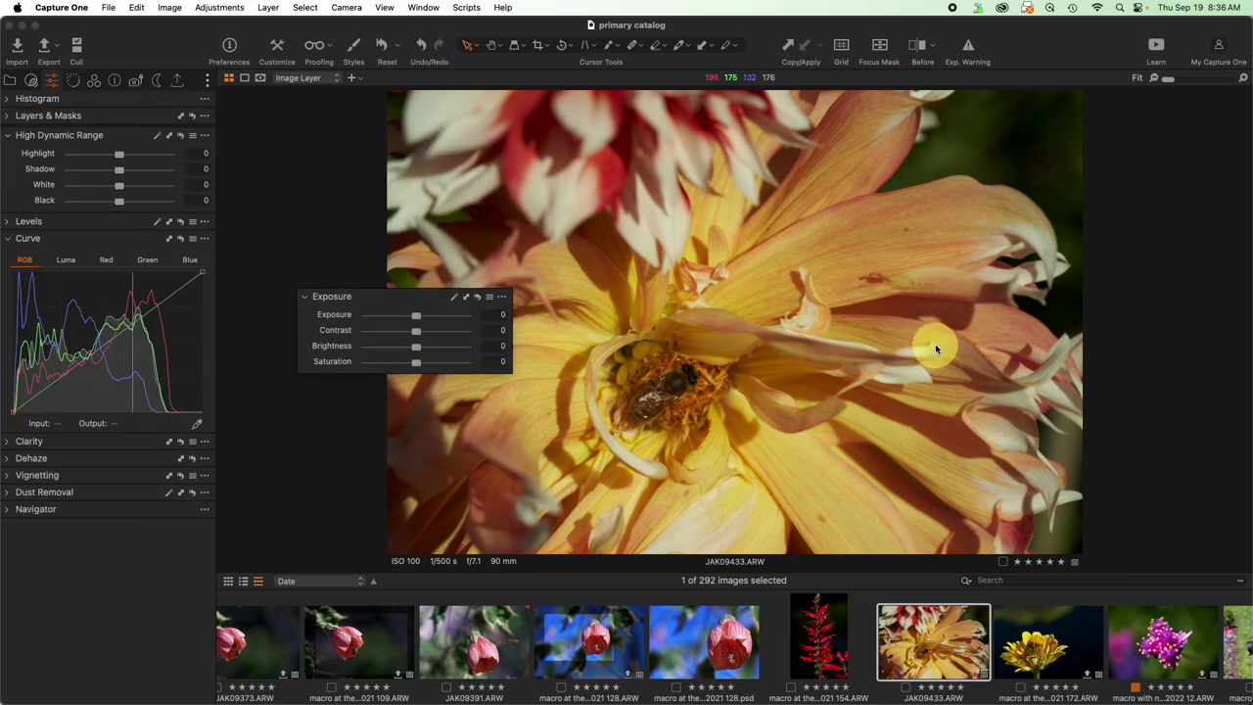
{"action": "mouse_move", "coordinate": [723, 581]}
{"action": "left_click_drag", "start_coordinate": [824, 267], "coordinate": [839, 131]}
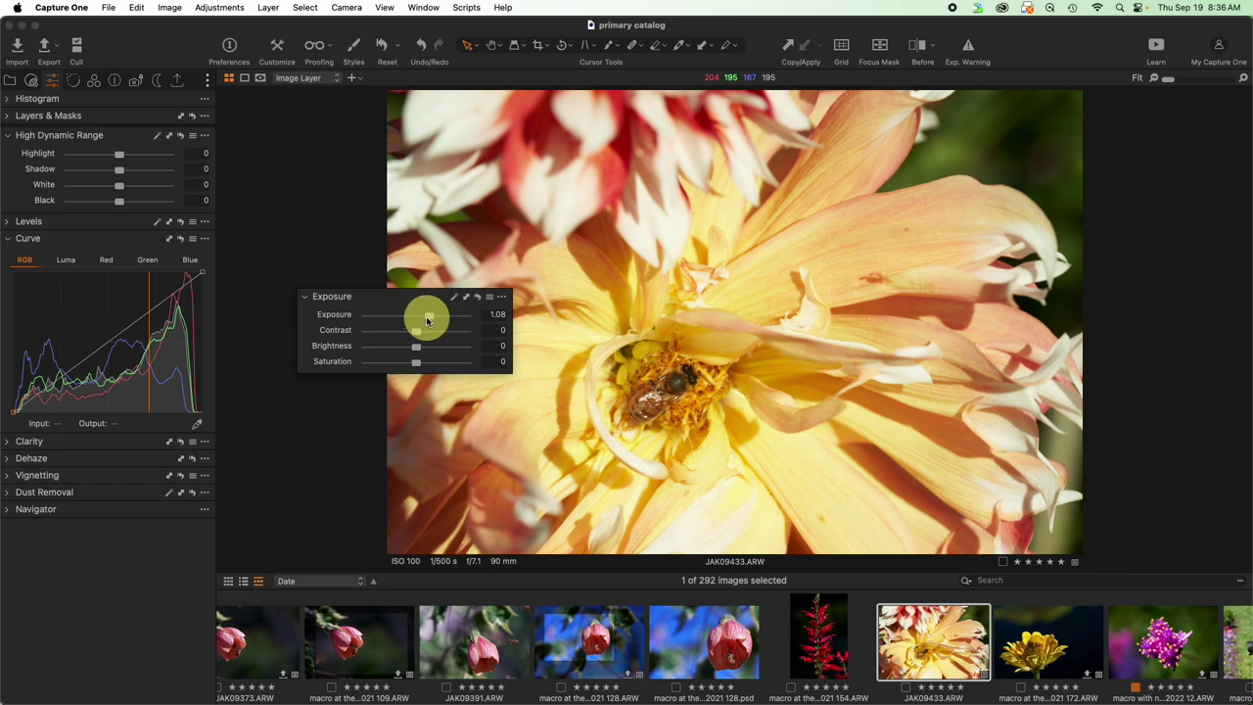
{"action": "double_click", "coordinate": [429, 316]}
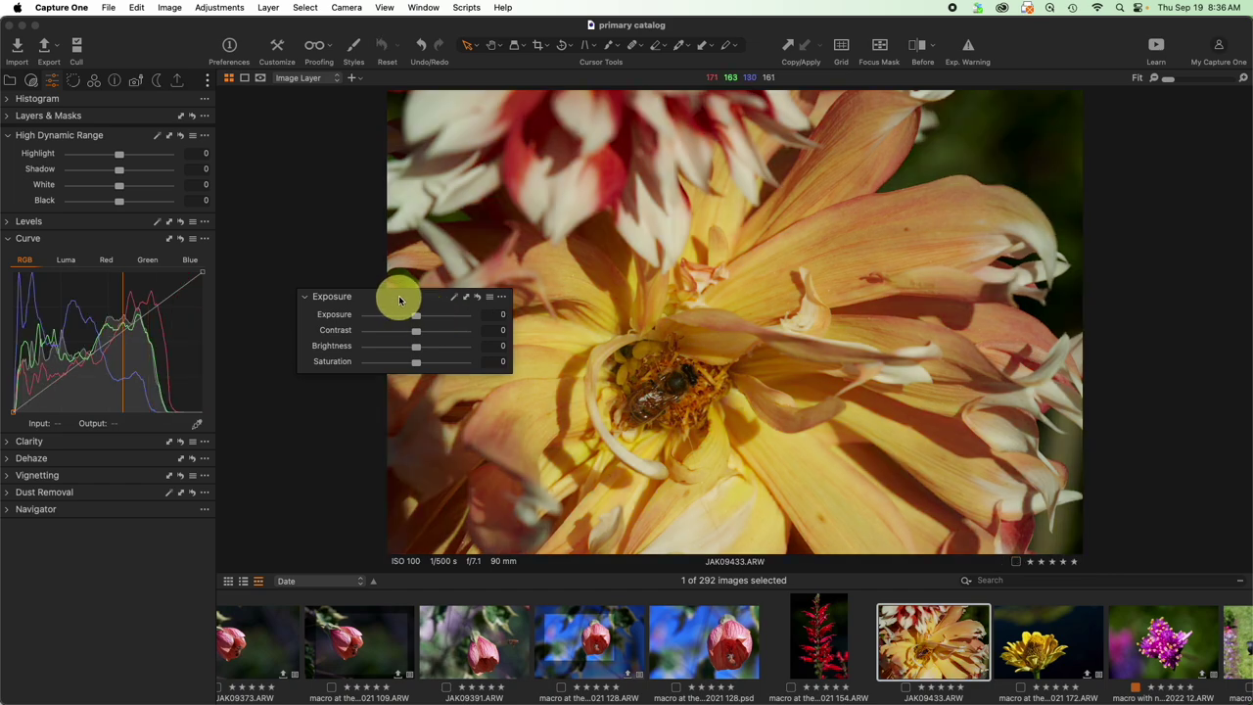
{"action": "left_click_drag", "start_coordinate": [400, 299], "coordinate": [71, 134]}
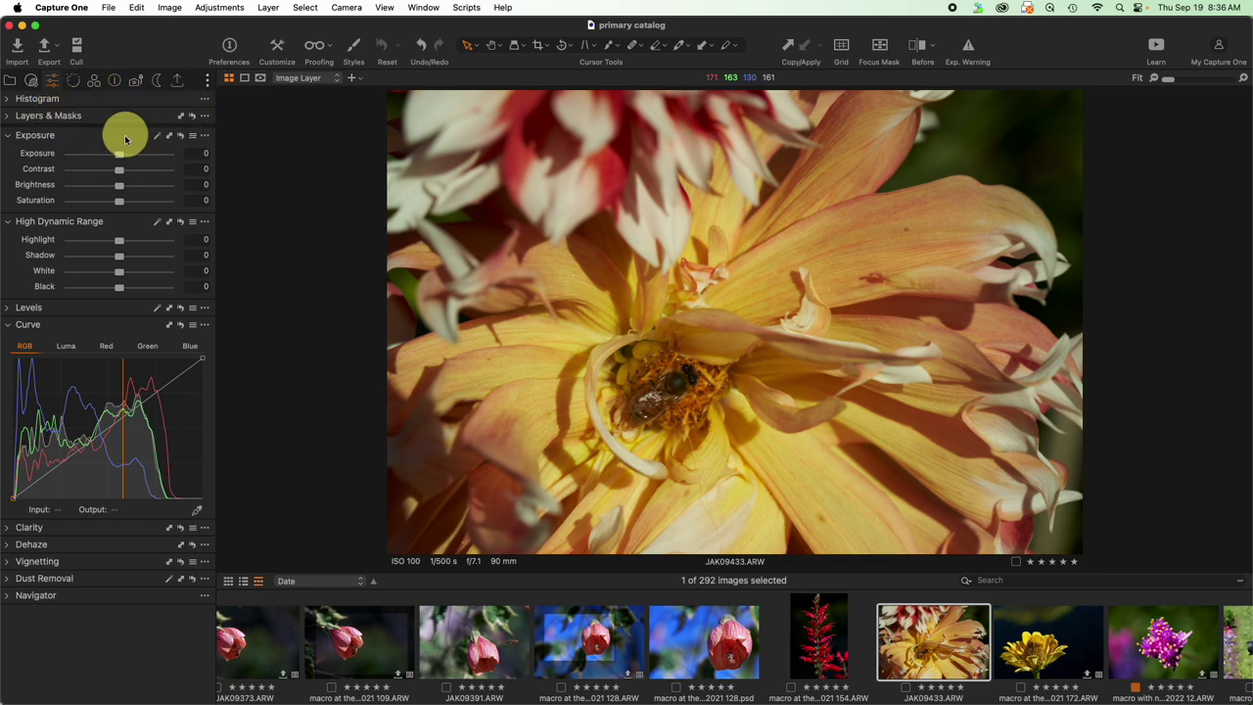